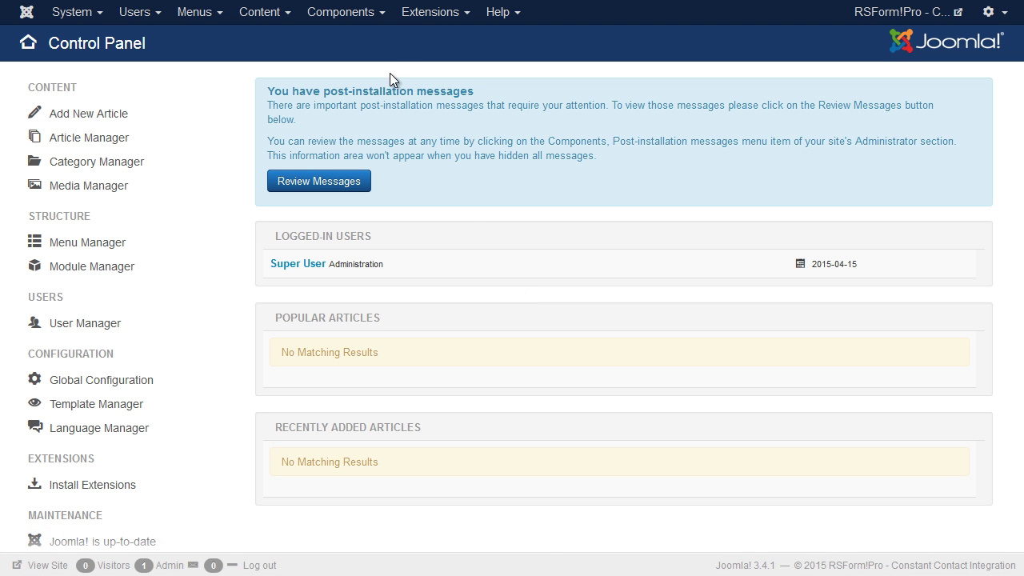
Step: Upload and install the plg_constantcontact.zip package through the Extension Manager
{"action": "left_click", "coordinate": [410, 20]}
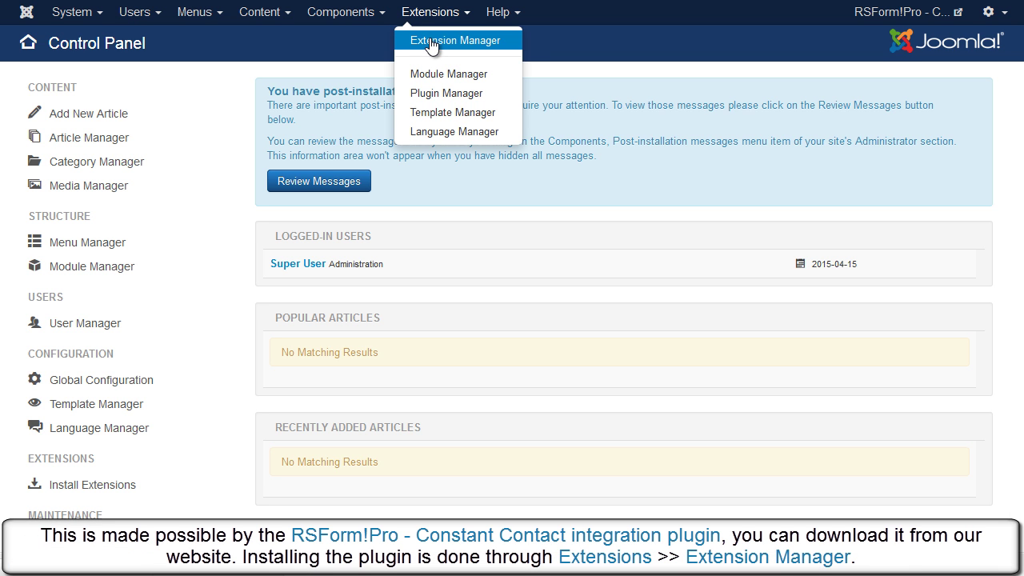
{"action": "left_click", "coordinate": [431, 40]}
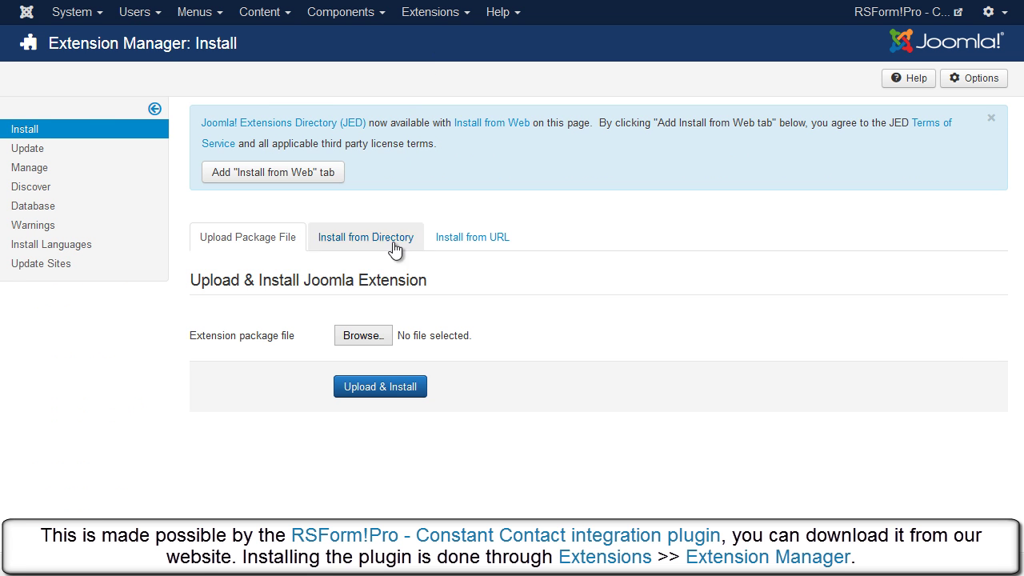
{"action": "left_click", "coordinate": [372, 336]}
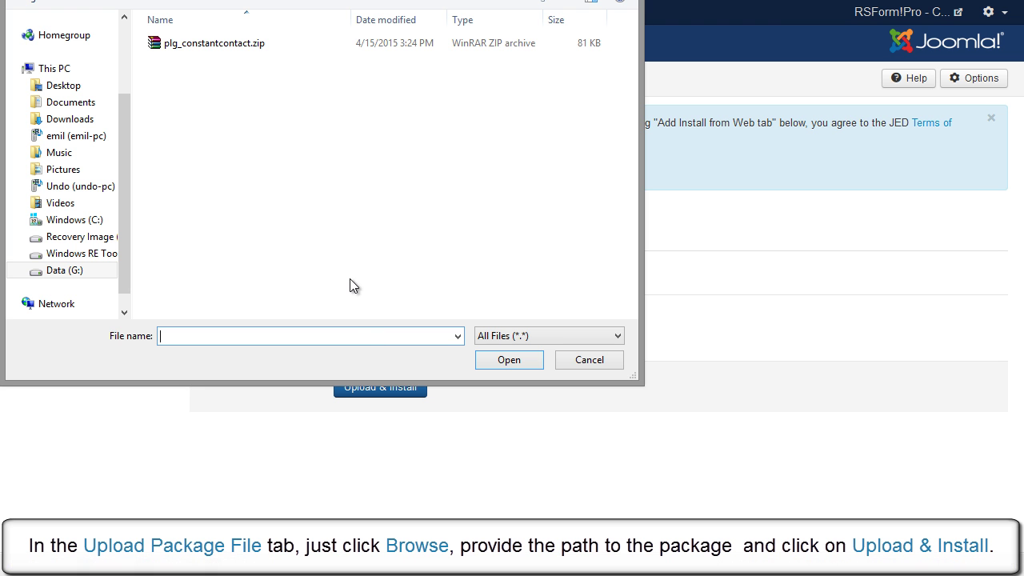
{"action": "double_click", "coordinate": [249, 44]}
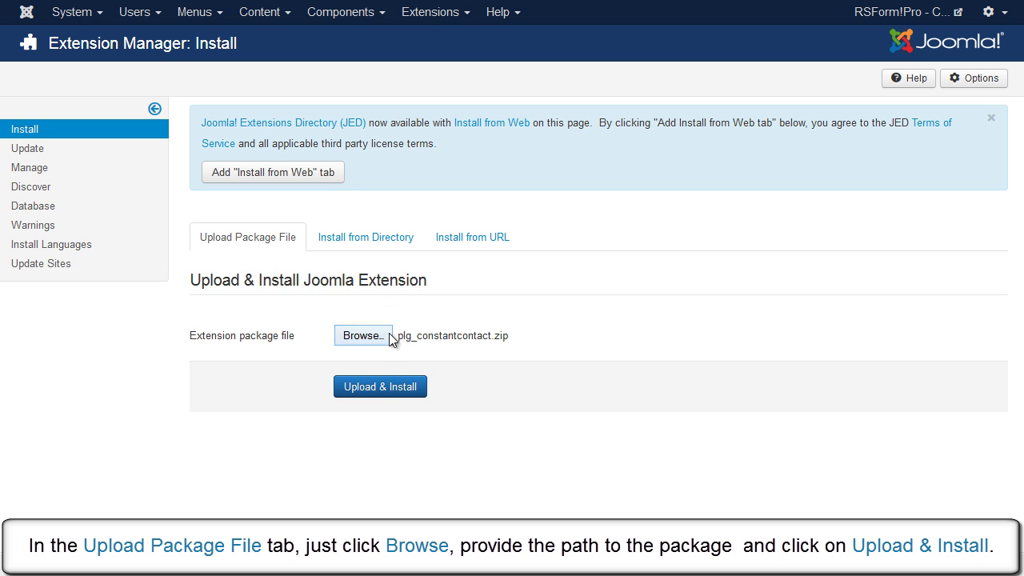
{"action": "left_click", "coordinate": [388, 385]}
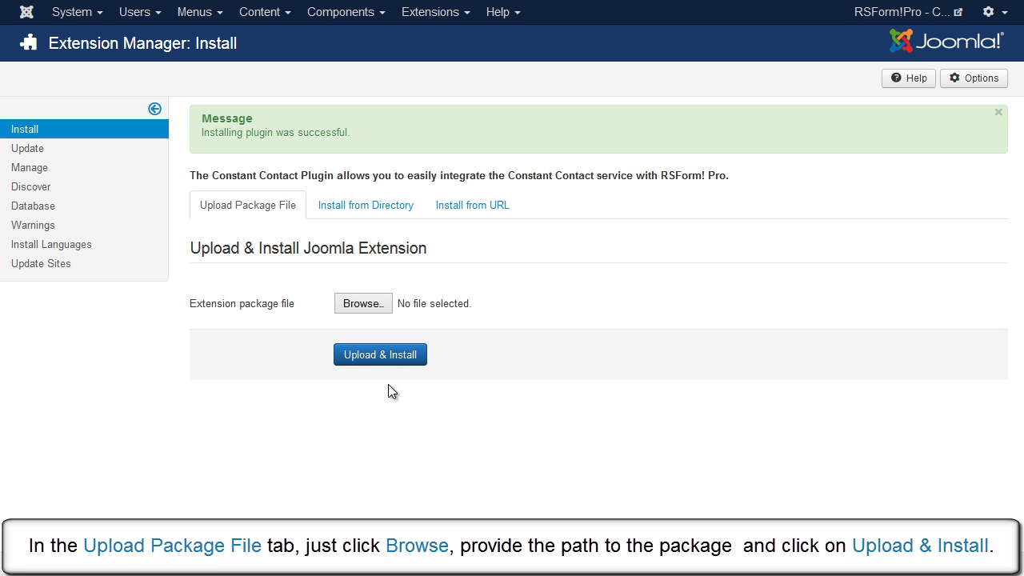
{"action": "triple_click", "coordinate": [359, 132]}
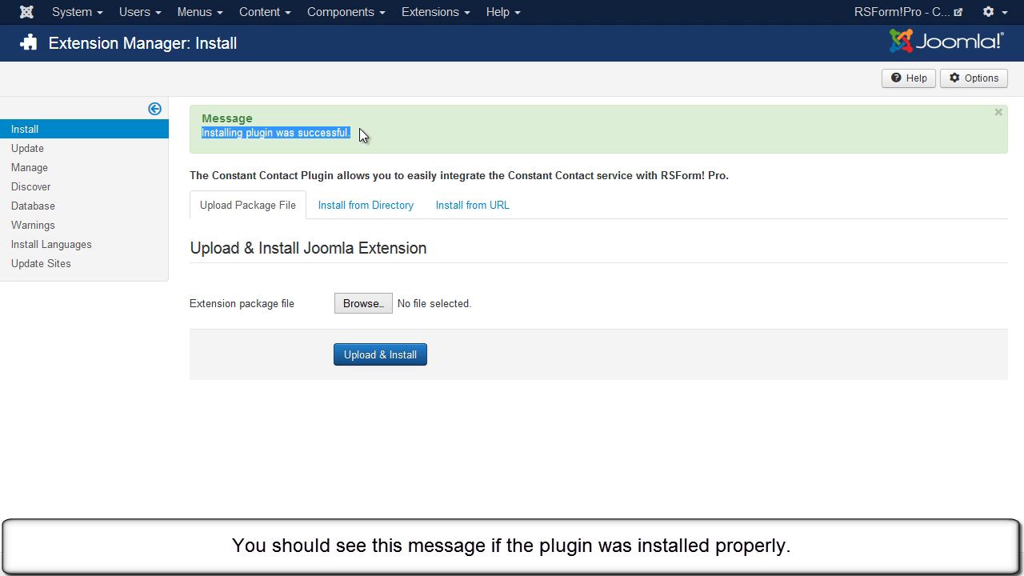
{"action": "left_click", "coordinate": [359, 130]}
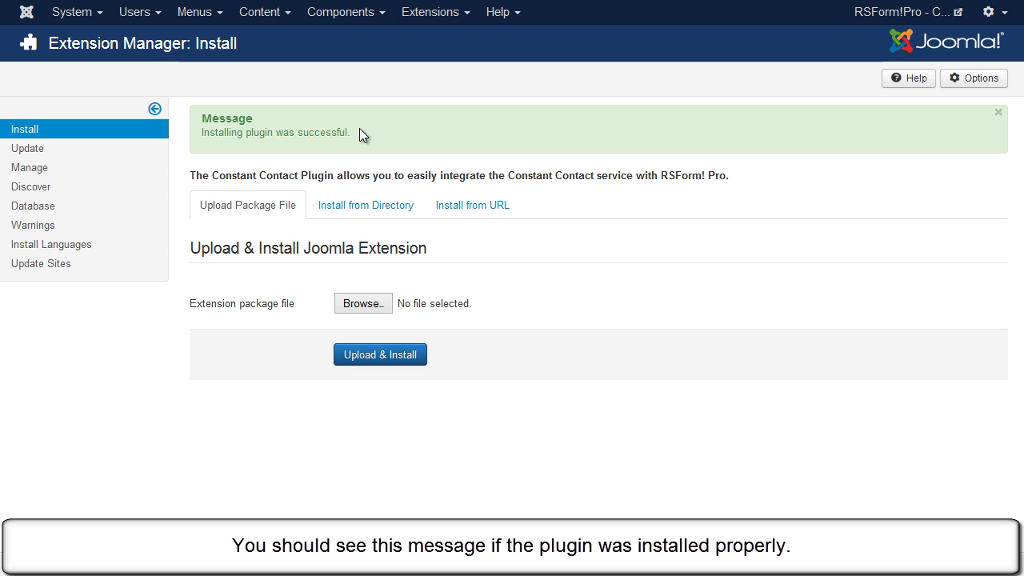
Step: Enable the System - RSForm! Pro Constant Contact plugin in the Plugin Manager, then head to RSForm! Pro
{"action": "left_click", "coordinate": [425, 15]}
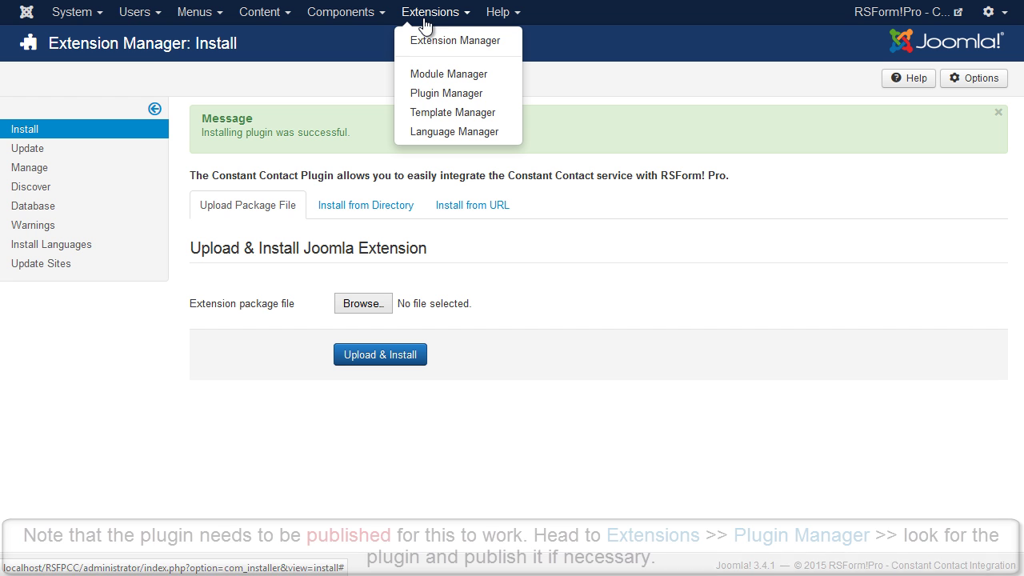
{"action": "left_click", "coordinate": [493, 97]}
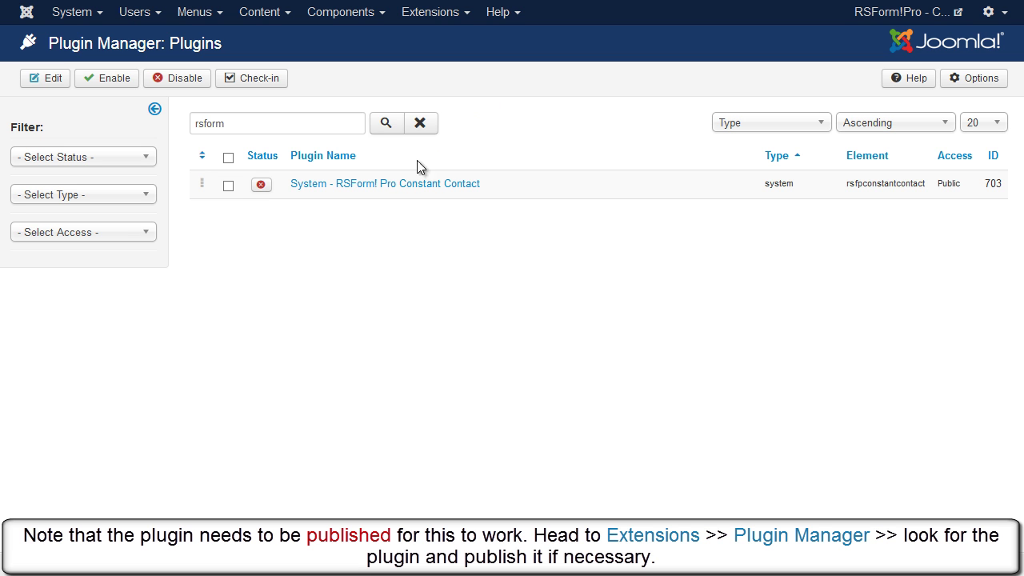
{"action": "left_click", "coordinate": [263, 189]}
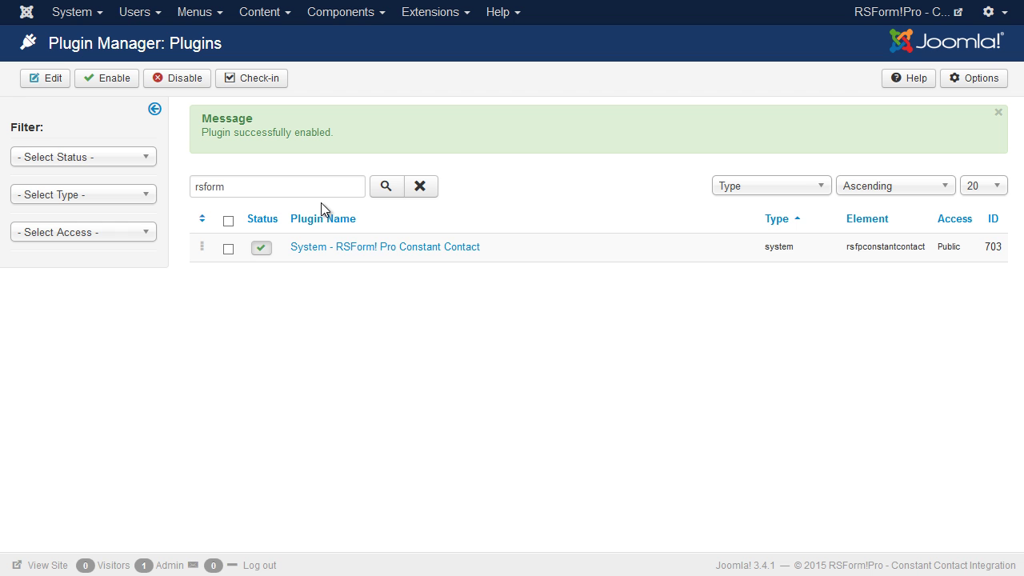
{"action": "left_click", "coordinate": [360, 18]}
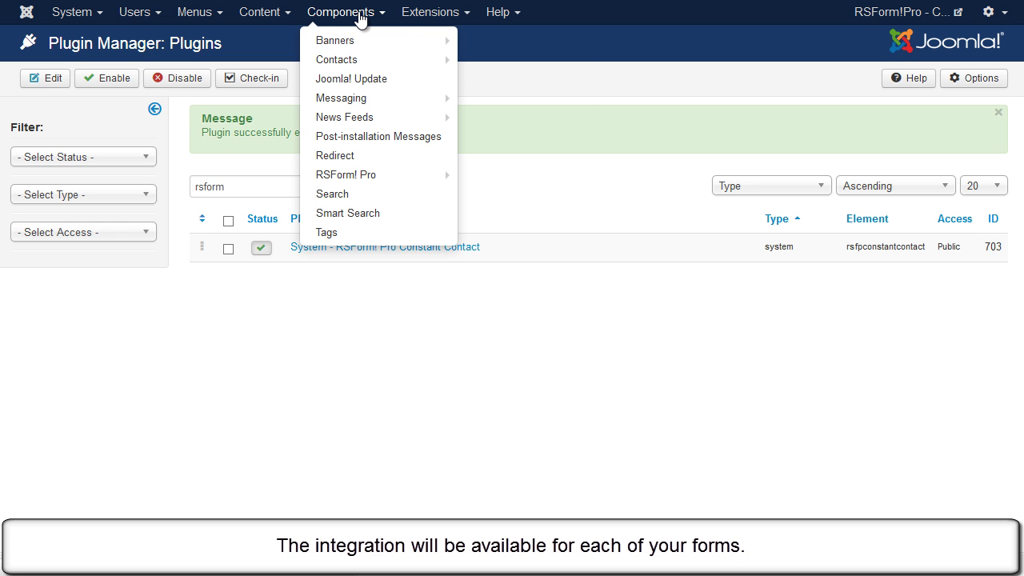
{"action": "mouse_move", "coordinate": [399, 175]}
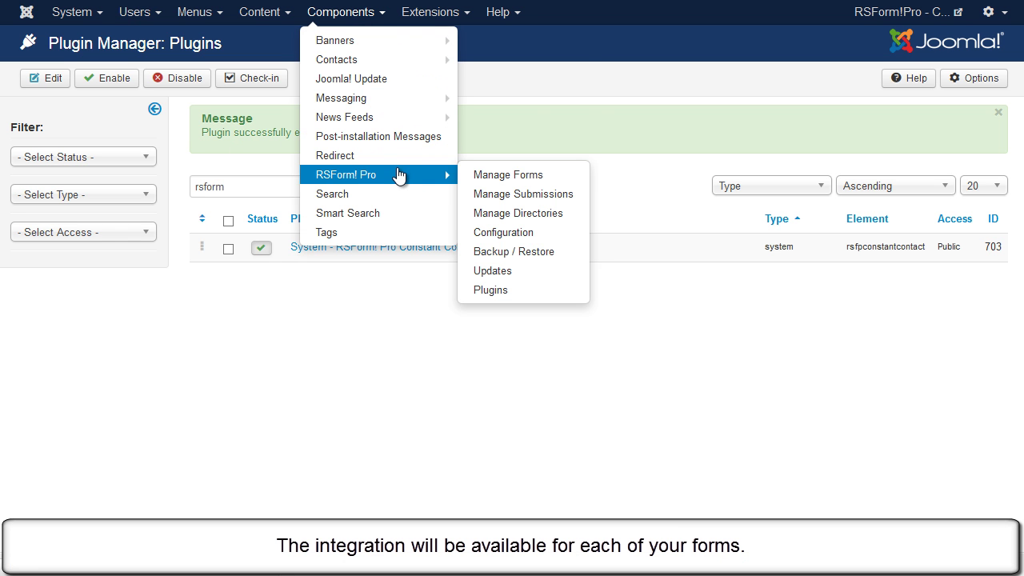
Step: Open the Constant Contact Integration form from Manage Forms and note its invalid API key error
{"action": "left_click", "coordinate": [562, 176]}
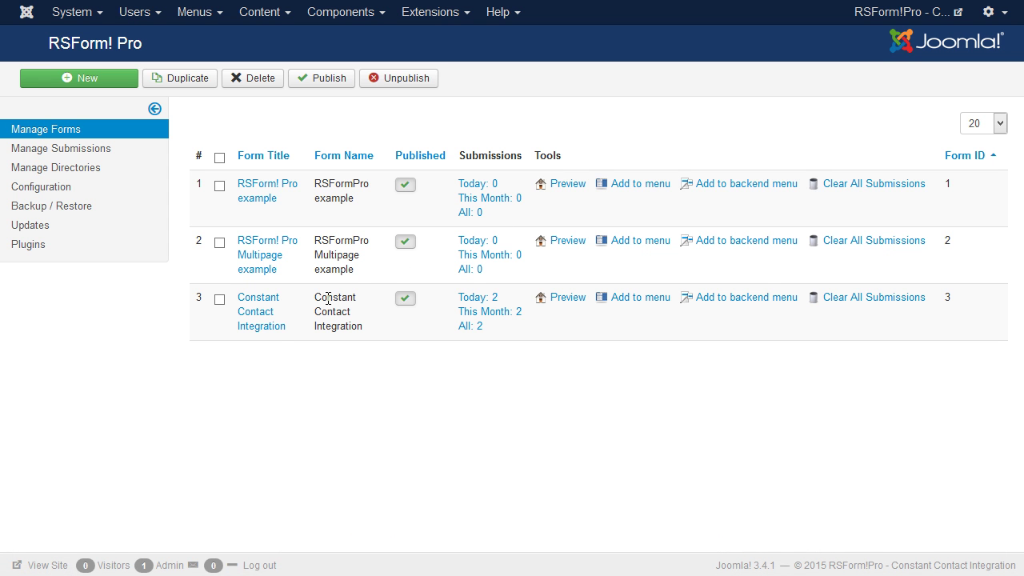
{"action": "left_click", "coordinate": [272, 326]}
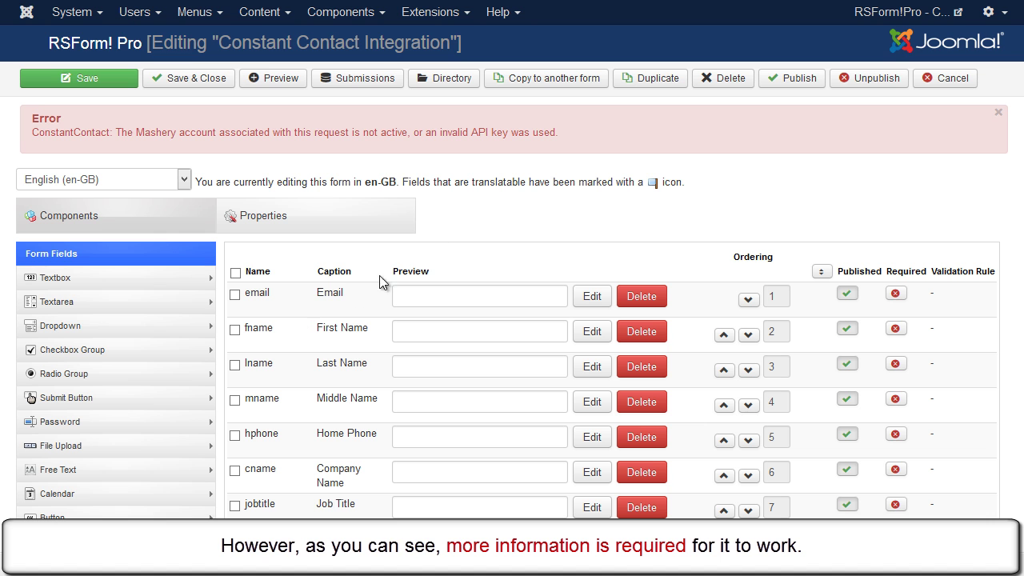
{"action": "left_click_drag", "start_coordinate": [569, 132], "coordinate": [569, 133]}
{"action": "triple_click", "coordinate": [570, 133]}
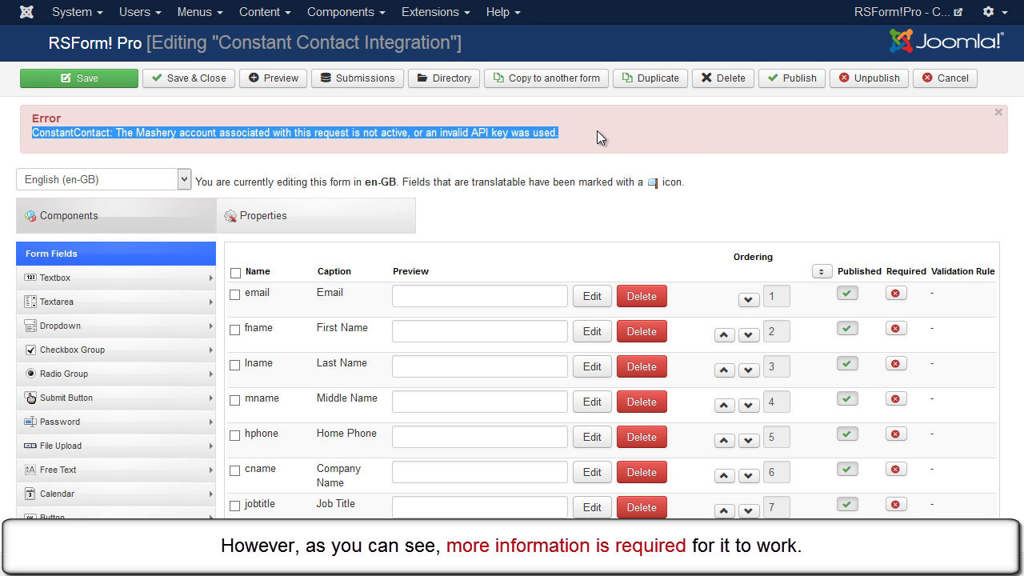
{"action": "left_click", "coordinate": [597, 132]}
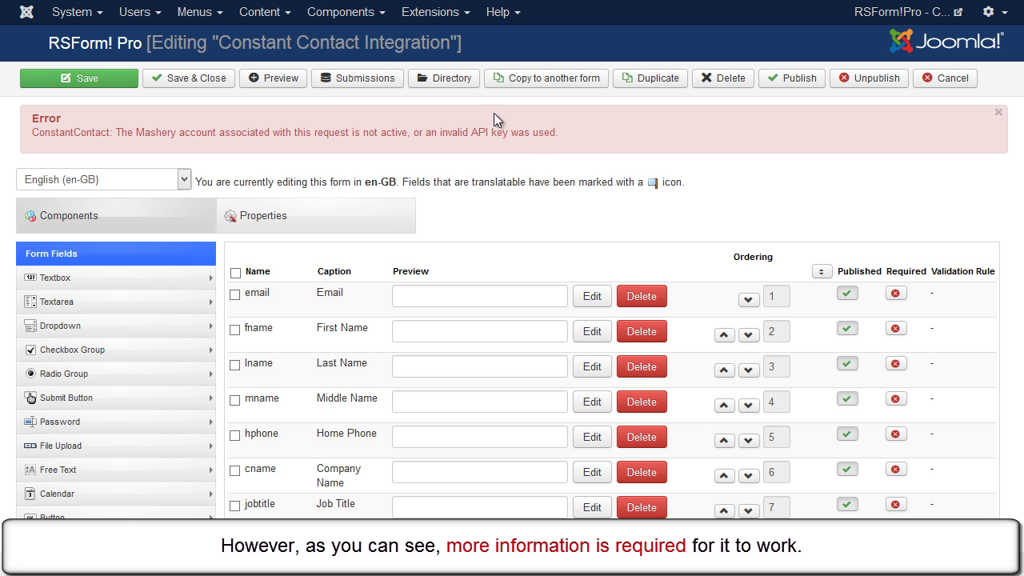
Step: Show the Constant Contact tab of RSForm! Pro Configuration, with its empty API key and token fields
{"action": "left_click", "coordinate": [373, 13]}
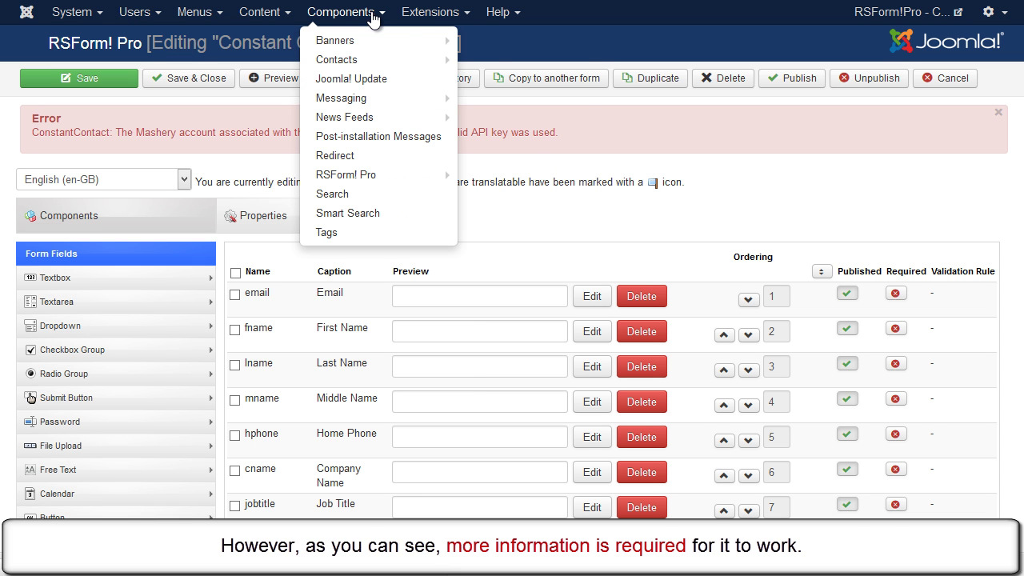
{"action": "mouse_move", "coordinate": [410, 176]}
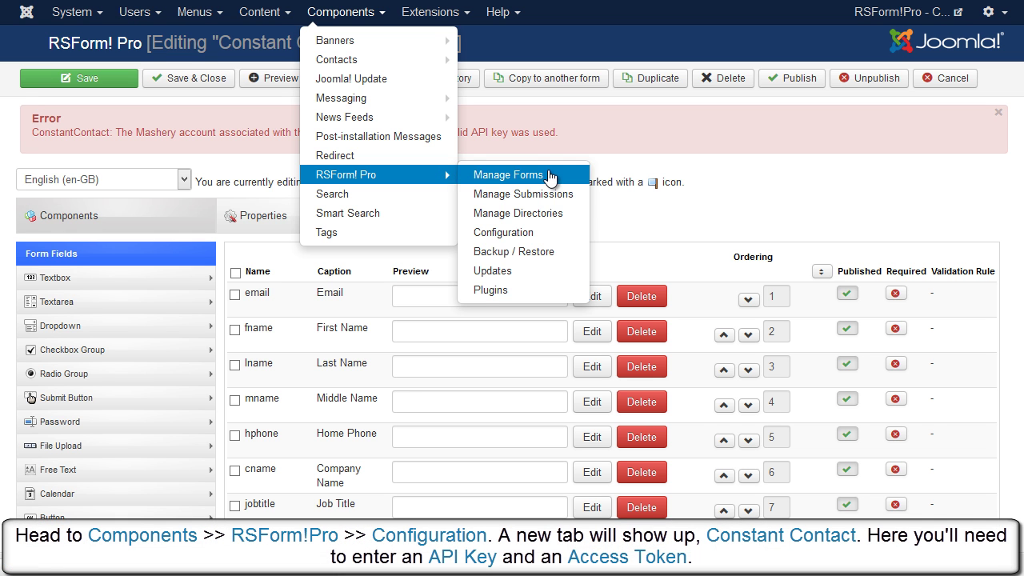
{"action": "left_click", "coordinate": [554, 234]}
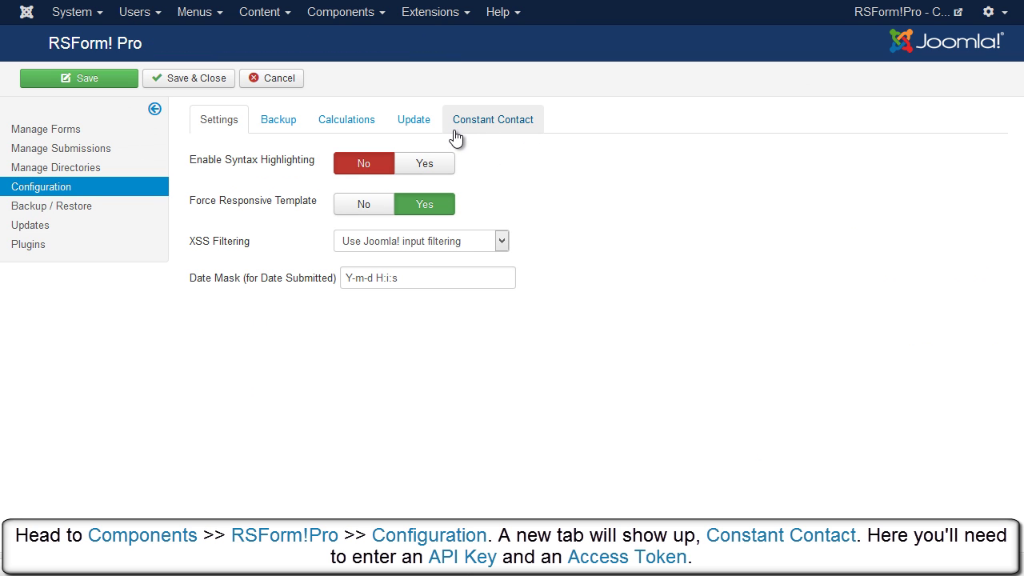
{"action": "left_click", "coordinate": [518, 136]}
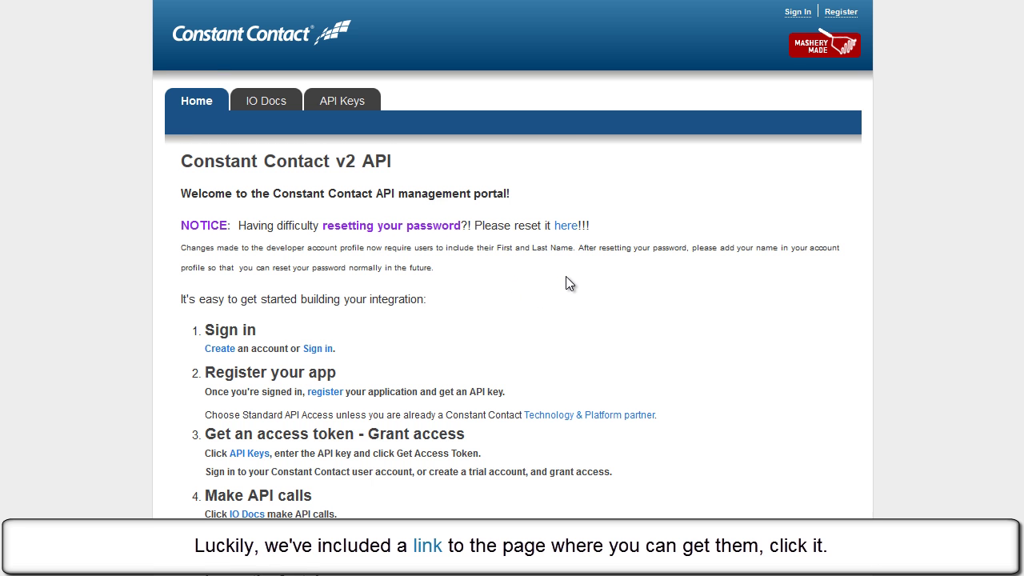
Step: Sign in to the Constant Contact v2 API developer portal with the saved account
{"action": "scroll", "coordinate": [566, 283], "scroll_direction": "down", "scroll_amount": 2}
{"action": "scroll", "coordinate": [570, 274], "scroll_direction": "up", "scroll_amount": 2}
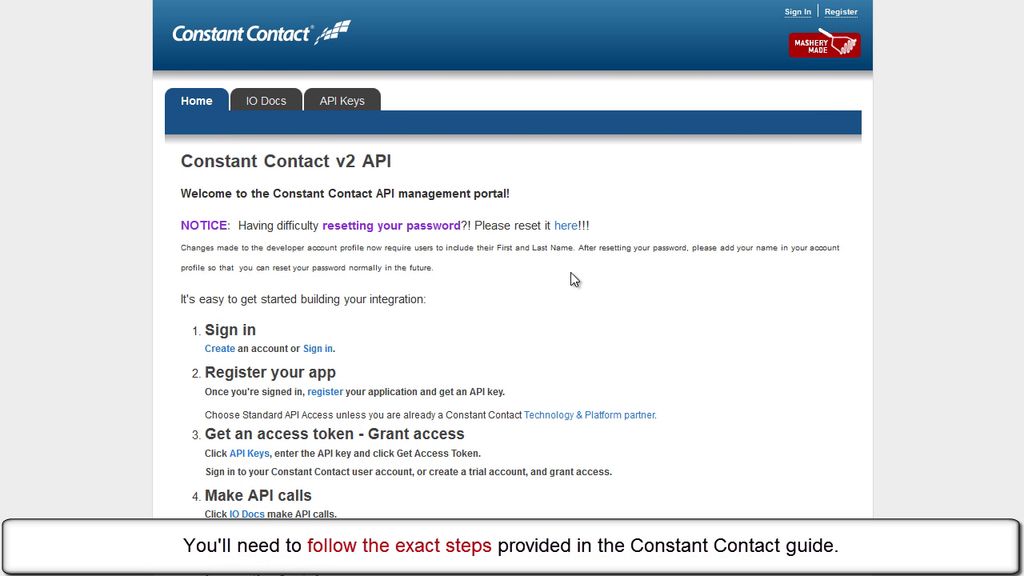
{"action": "left_click", "coordinate": [319, 350]}
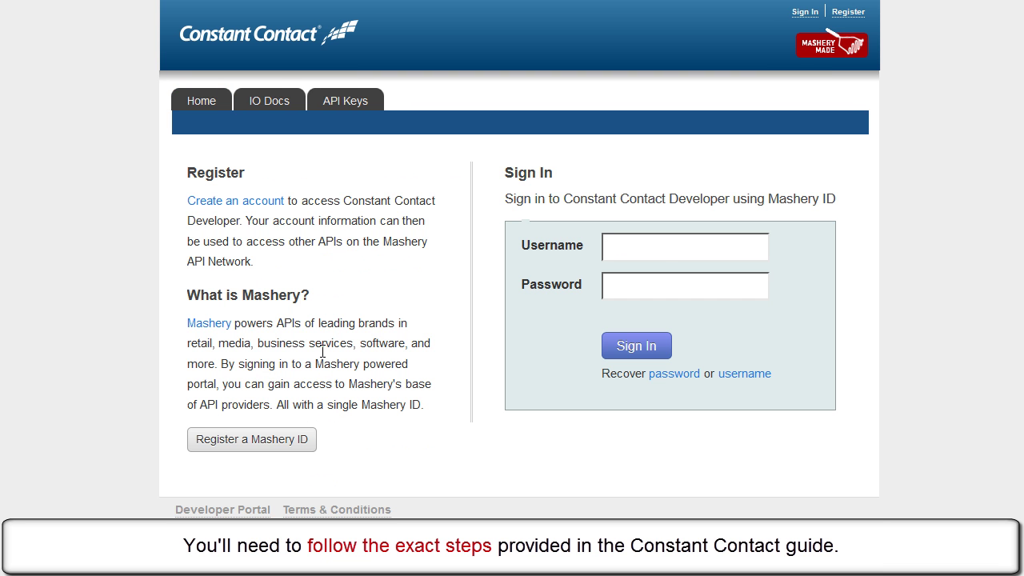
{"action": "left_click", "coordinate": [663, 253]}
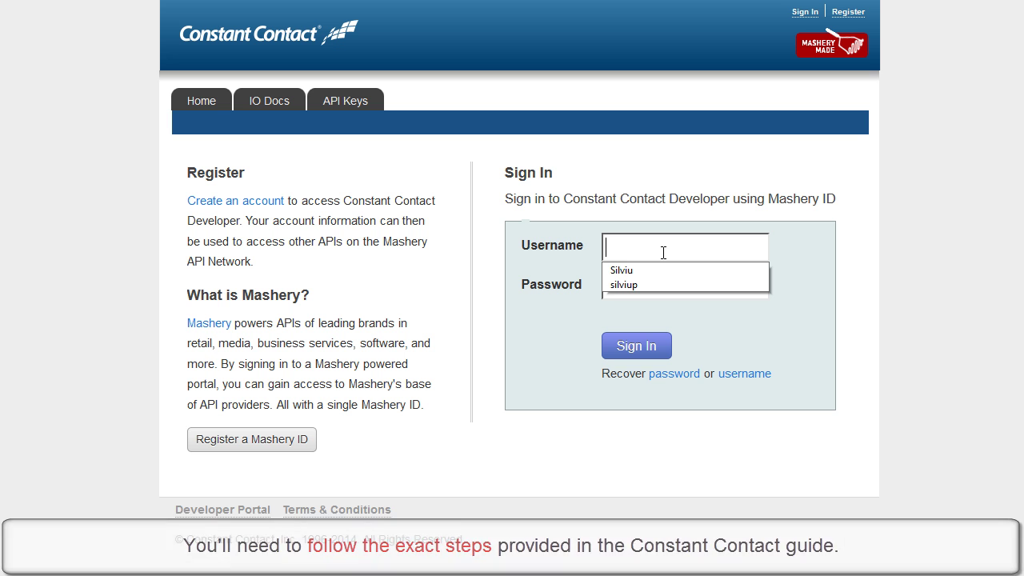
{"action": "left_click", "coordinate": [646, 282]}
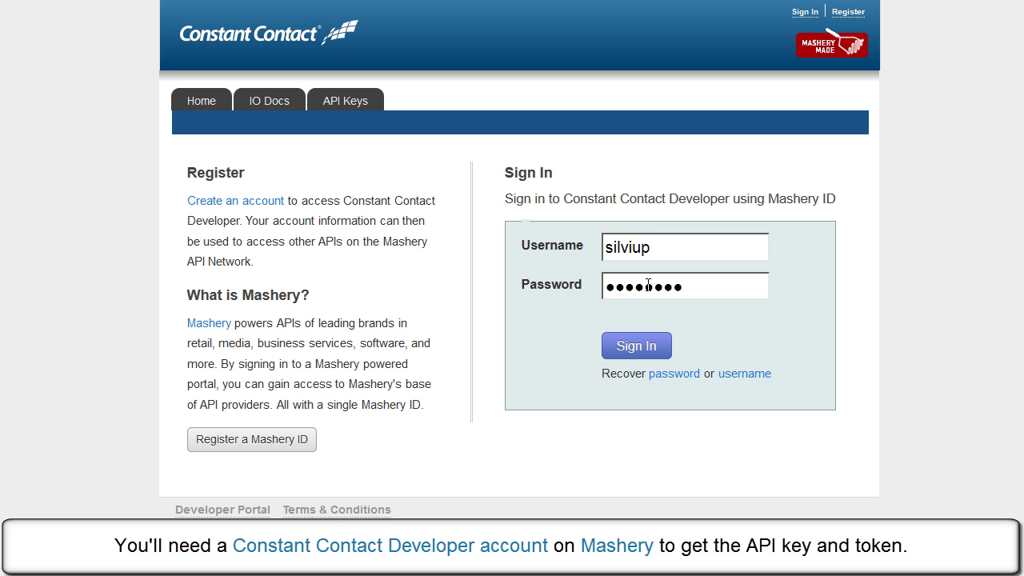
{"action": "left_click", "coordinate": [635, 346]}
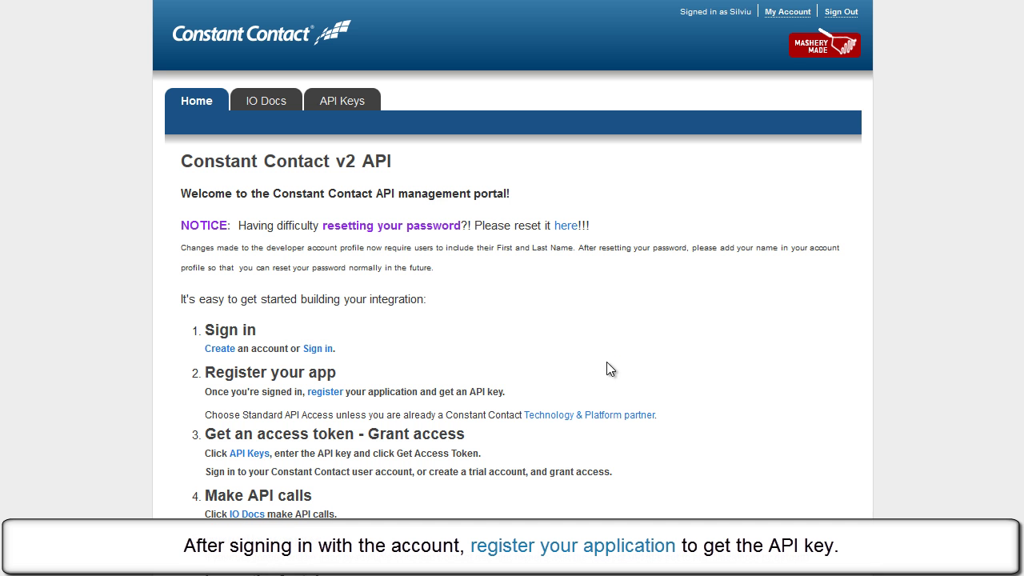
{"action": "triple_click", "coordinate": [498, 389]}
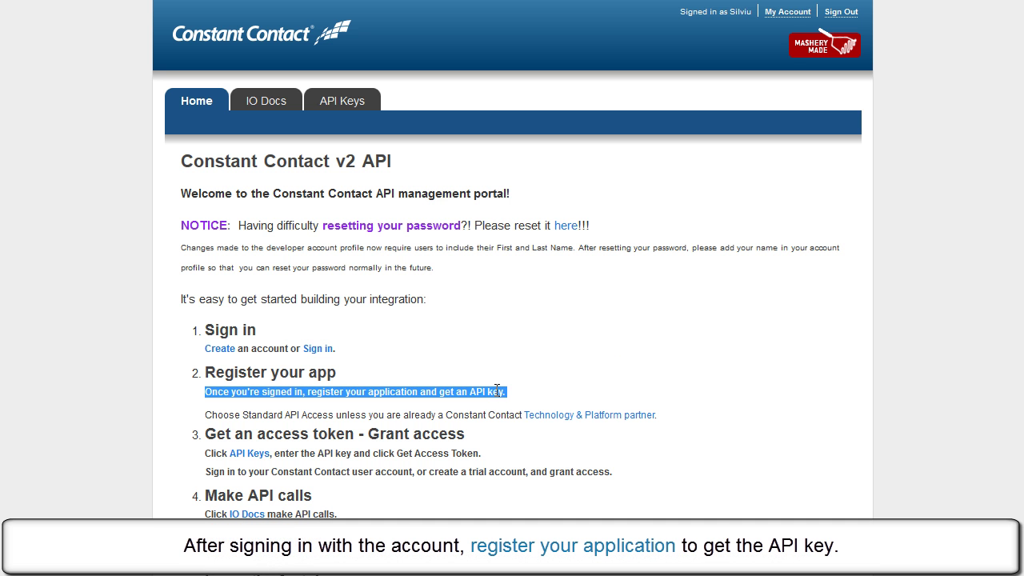
{"action": "left_click", "coordinate": [563, 389]}
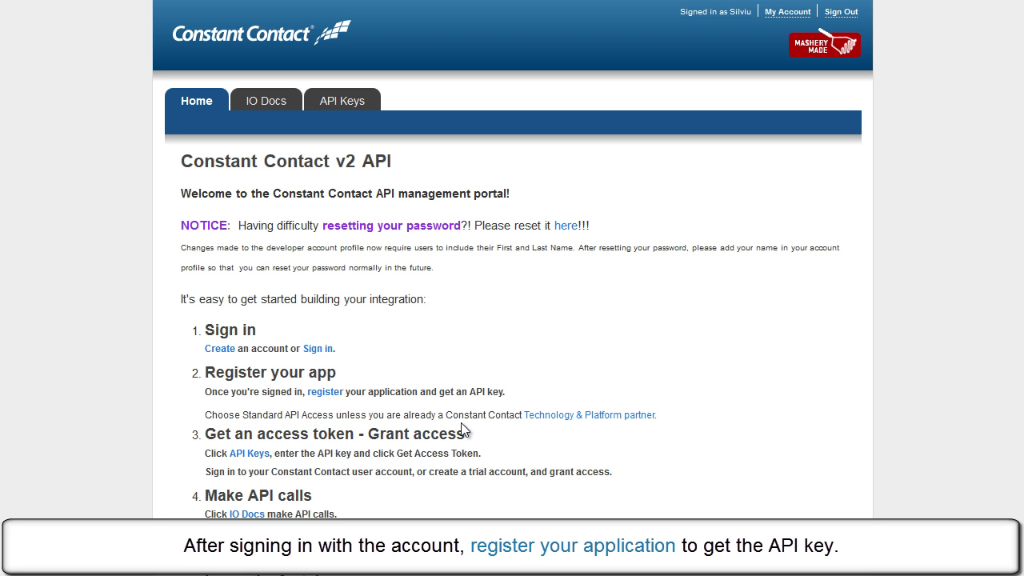
Step: Copy the integration's key from My API Keys into the Enter API key box
{"action": "left_click", "coordinate": [250, 456]}
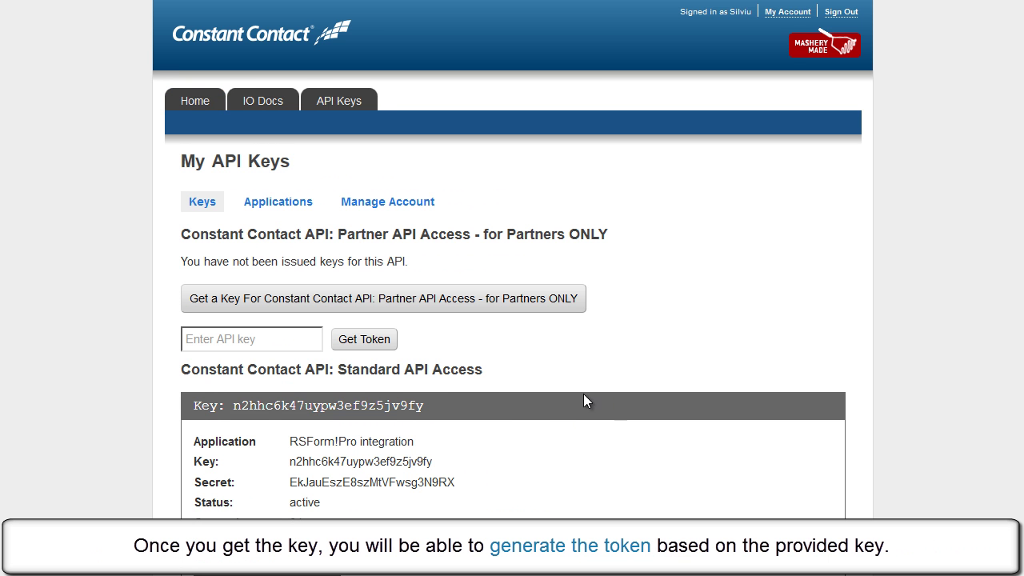
{"action": "left_click_drag", "start_coordinate": [234, 405], "coordinate": [417, 400]}
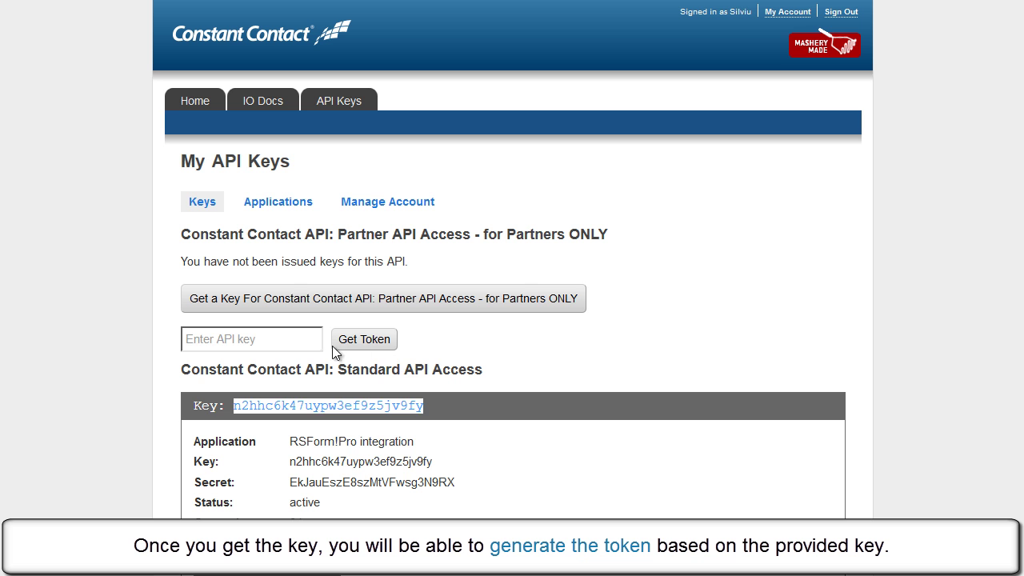
{"action": "left_click_drag", "start_coordinate": [312, 340], "coordinate": [153, 341]}
{"action": "key", "text": "ctrl+v"}
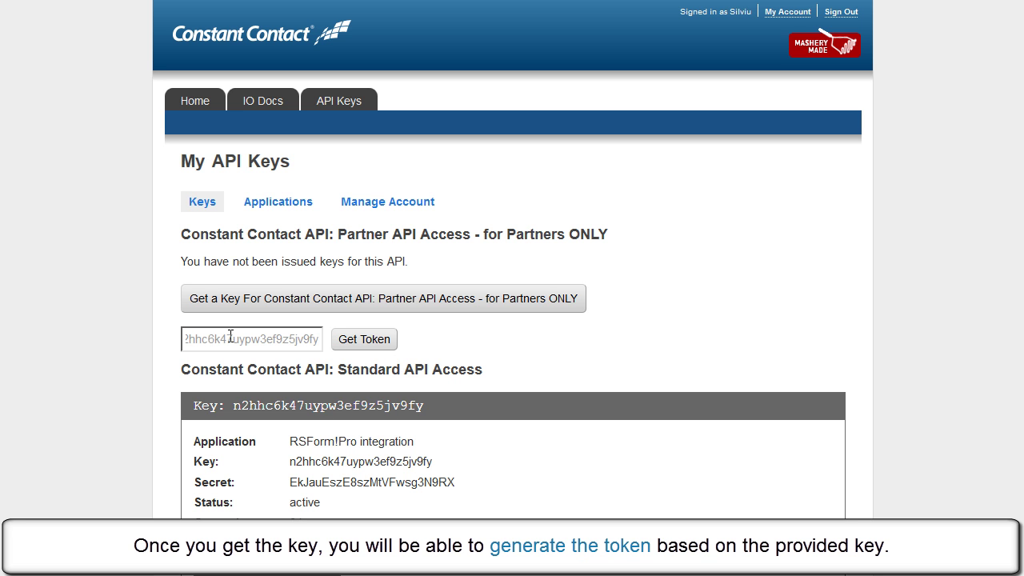
Step: Get a token with the existing account, allow access, and copy the generated access token
{"action": "left_click", "coordinate": [355, 338]}
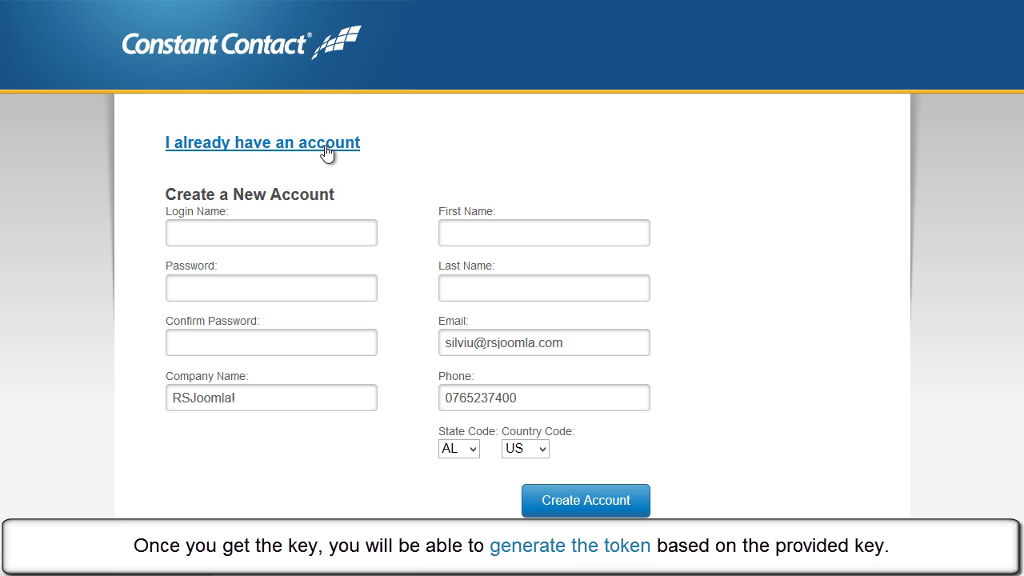
{"action": "left_click", "coordinate": [327, 148]}
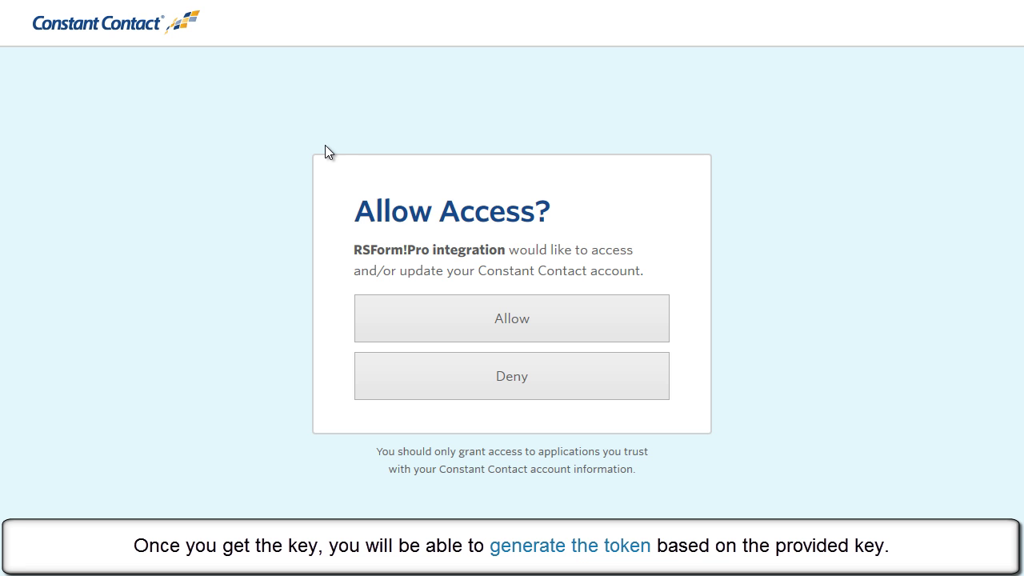
{"action": "left_click", "coordinate": [480, 321]}
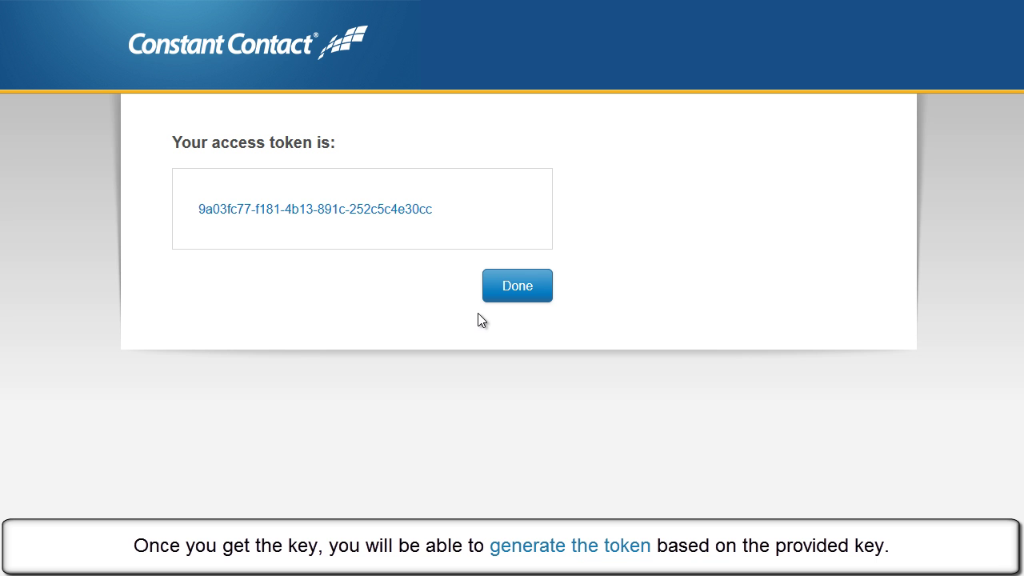
{"action": "left_click_drag", "start_coordinate": [425, 215], "coordinate": [200, 216]}
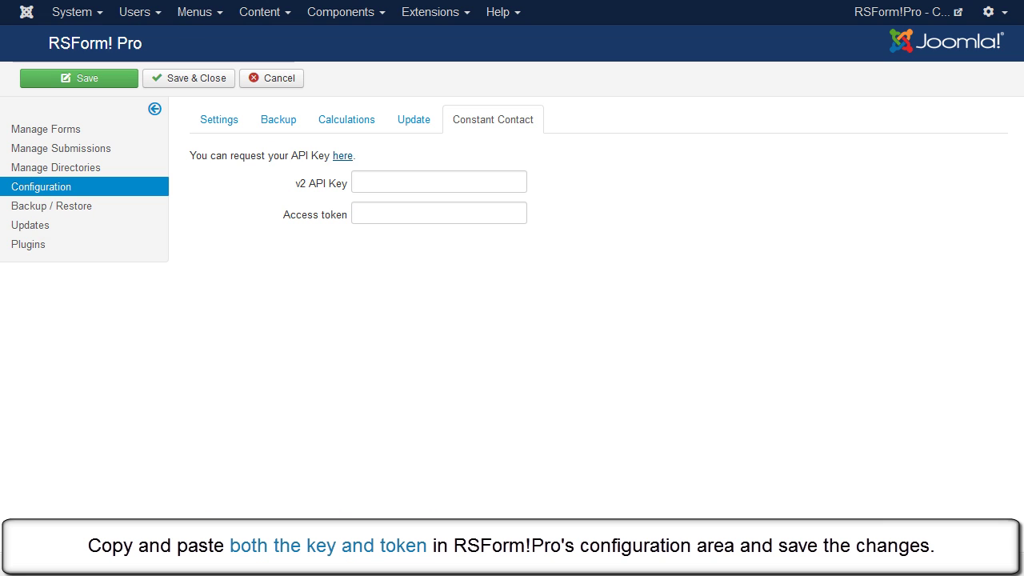
Step: Paste the access token and v2 API key into RSForm! Pro's Constant Contact settings and save them
{"action": "left_click", "coordinate": [384, 213]}
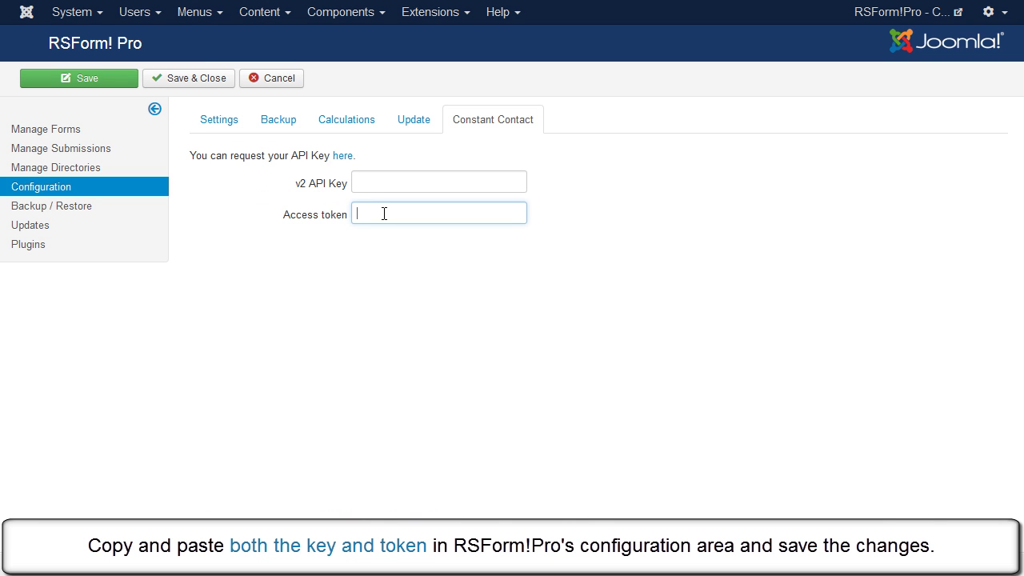
{"action": "key", "text": "ctrl+v"}
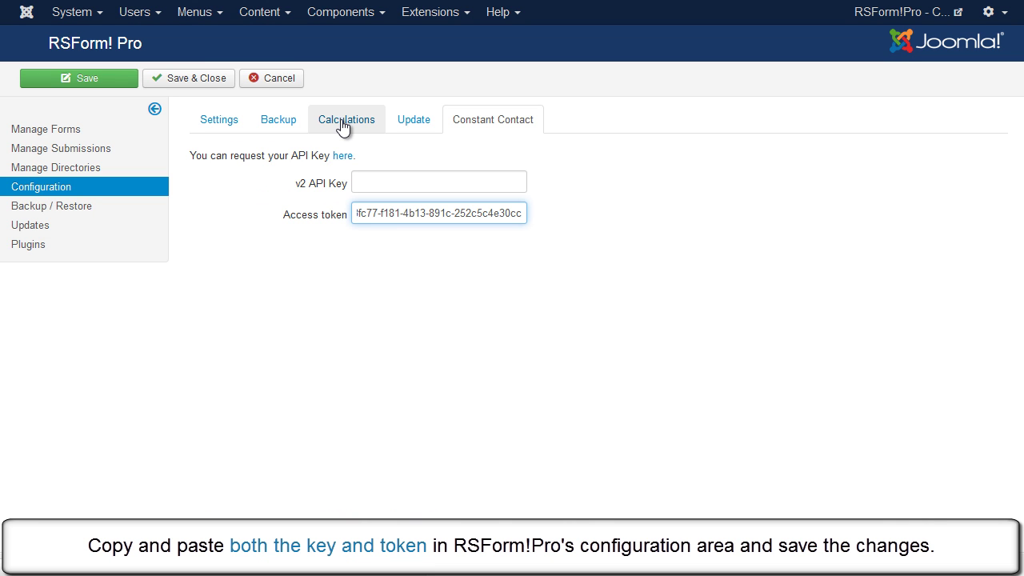
{"action": "key", "text": "Home"}
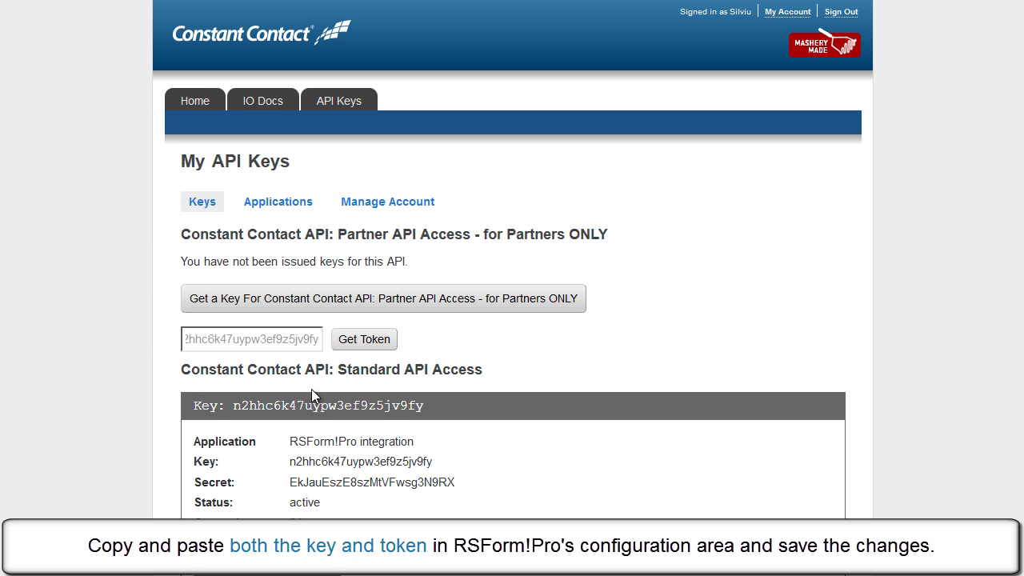
{"action": "left_click_drag", "start_coordinate": [236, 404], "coordinate": [428, 402]}
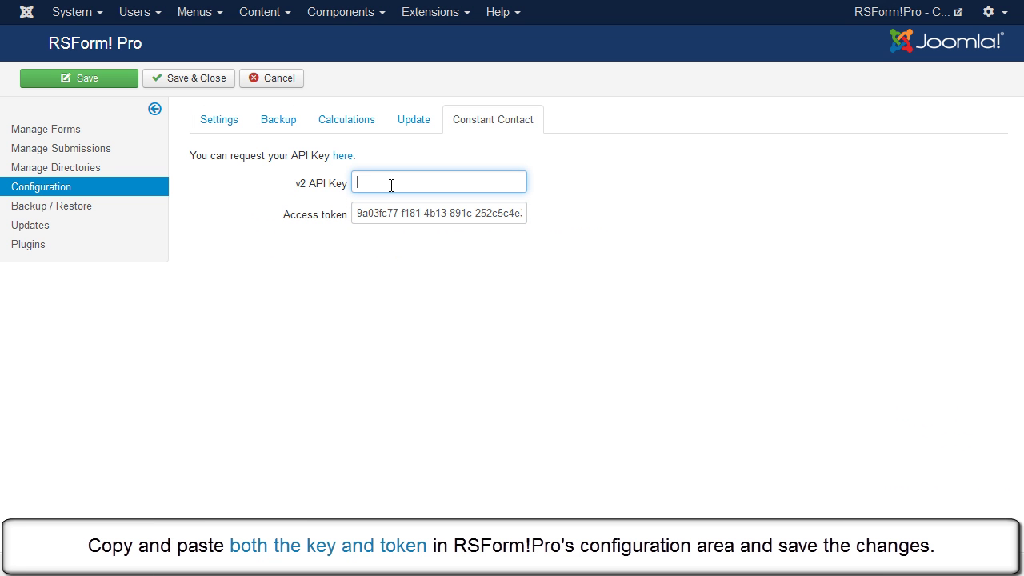
{"action": "key", "text": "ctrl+v"}
{"action": "left_click", "coordinate": [196, 79]}
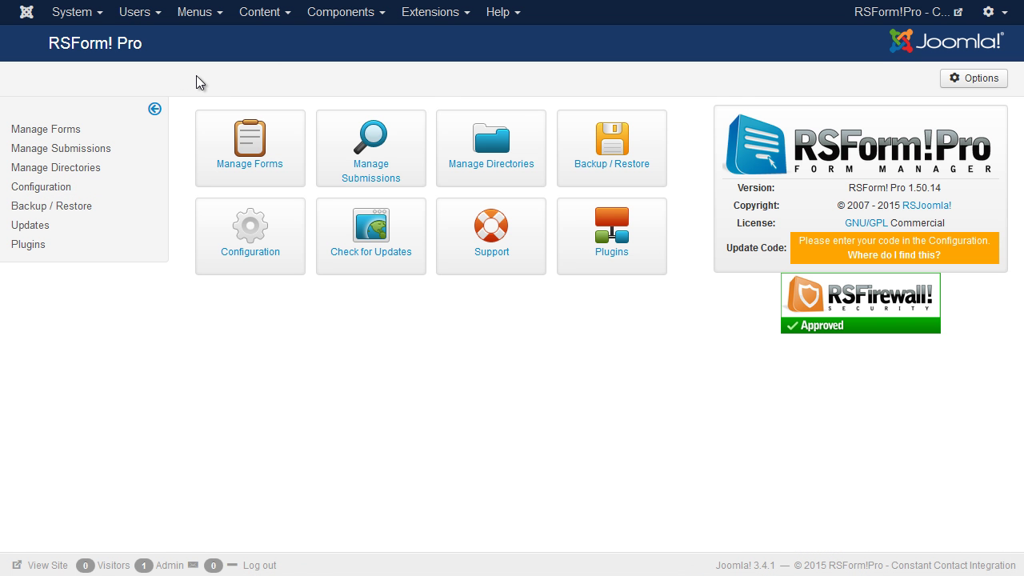
{"action": "left_click", "coordinate": [359, 19]}
Step: Open the Constant Contact Integration form from RSForm! Pro's Manage Forms list
{"action": "mouse_move", "coordinate": [368, 173]}
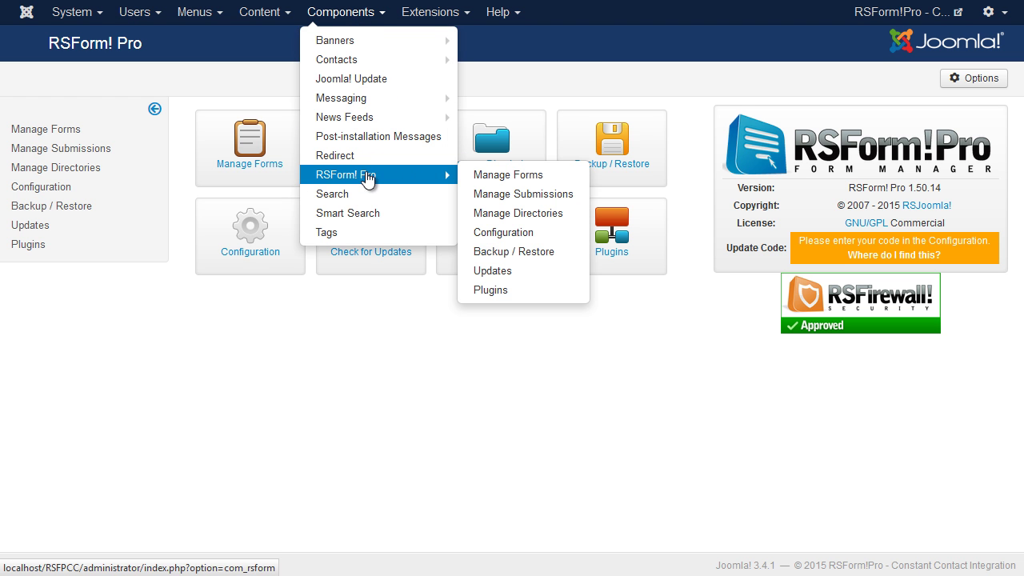
{"action": "left_click", "coordinate": [553, 176]}
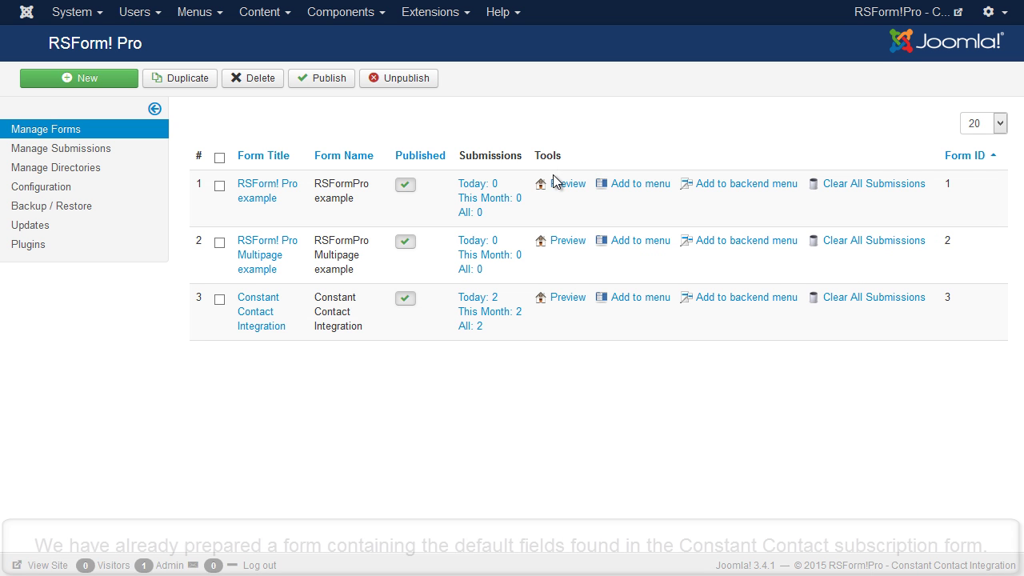
{"action": "left_click", "coordinate": [261, 326]}
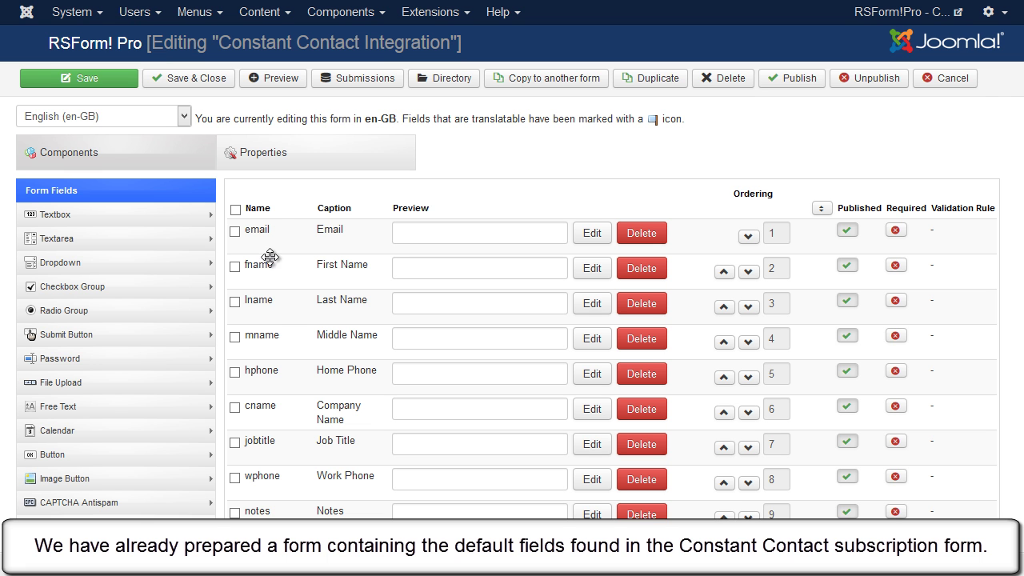
Step: In Properties, set Use ConstantContact integration to Yes with Action 'Let the user decide' via a form field
{"action": "left_click", "coordinate": [313, 157]}
{"action": "scroll", "coordinate": [313, 157], "scroll_direction": "down", "scroll_amount": 5}
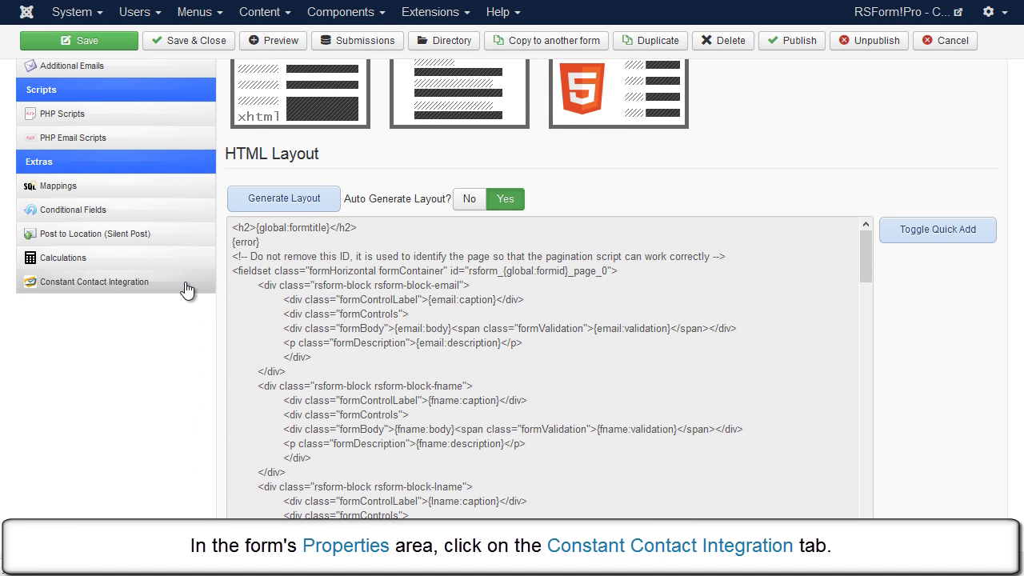
{"action": "left_click", "coordinate": [186, 286]}
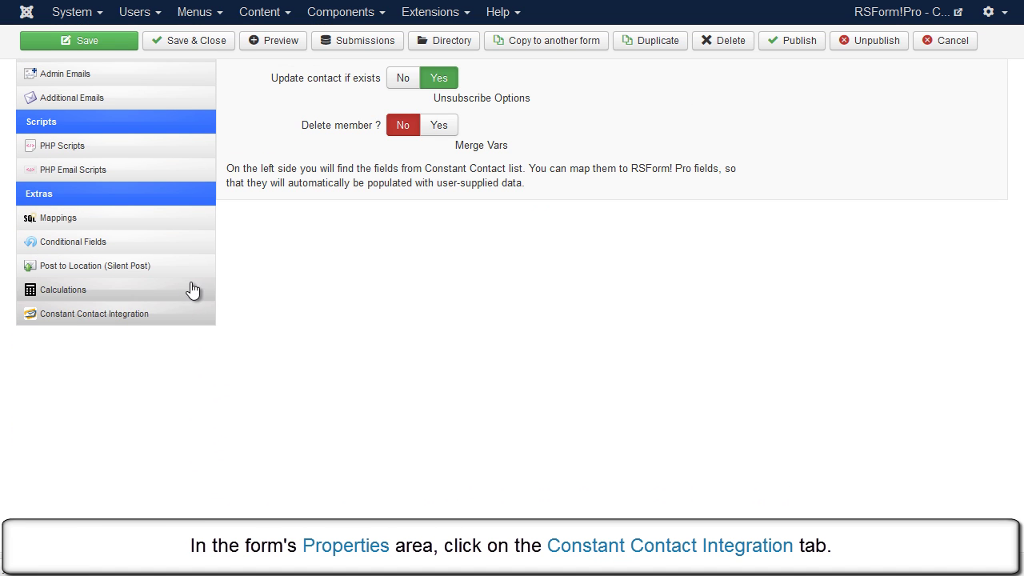
{"action": "scroll", "coordinate": [432, 298], "scroll_direction": "up", "scroll_amount": 2}
{"action": "scroll", "coordinate": [433, 296], "scroll_direction": "up", "scroll_amount": 2}
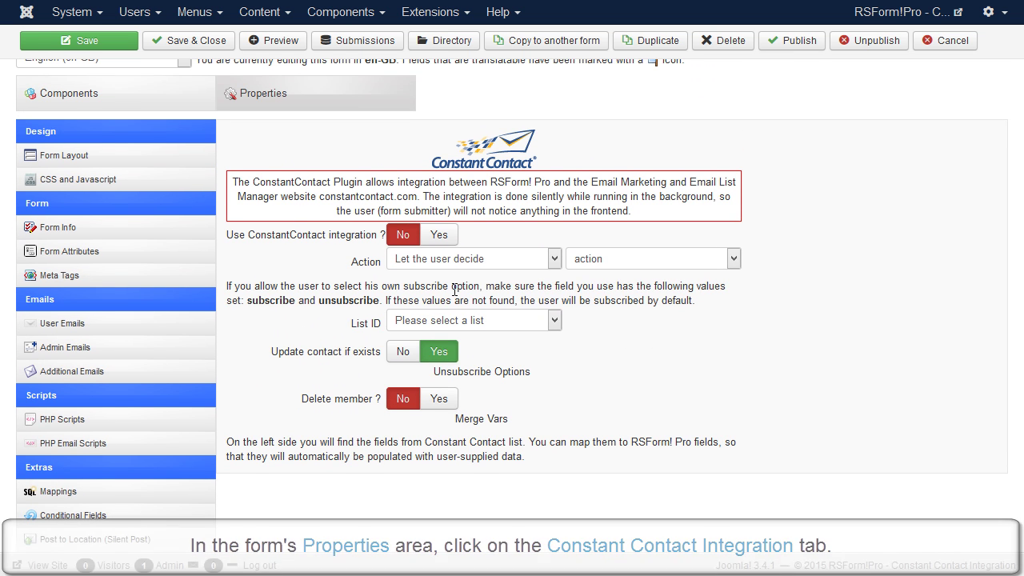
{"action": "left_click", "coordinate": [445, 236]}
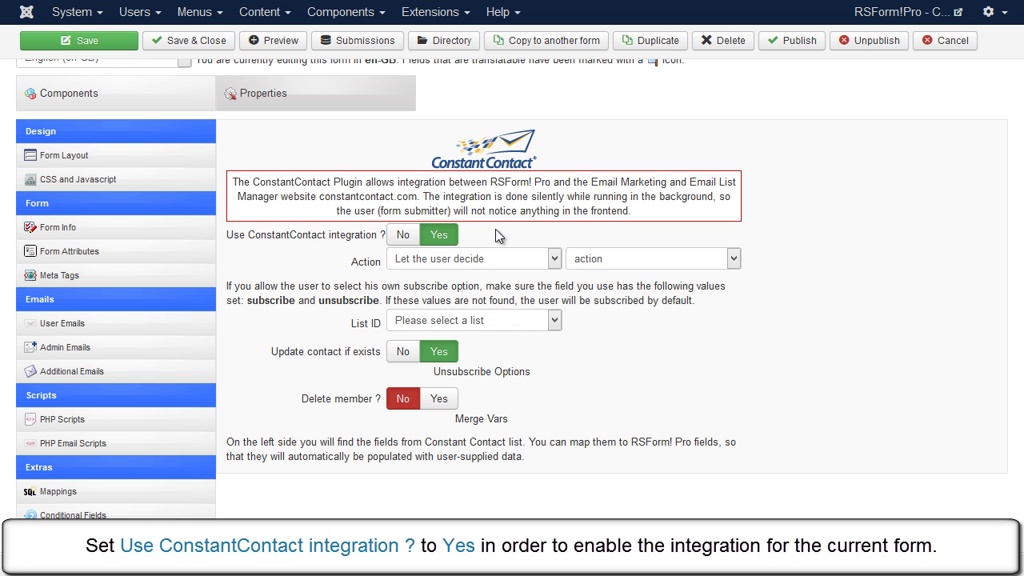
{"action": "left_click", "coordinate": [554, 258]}
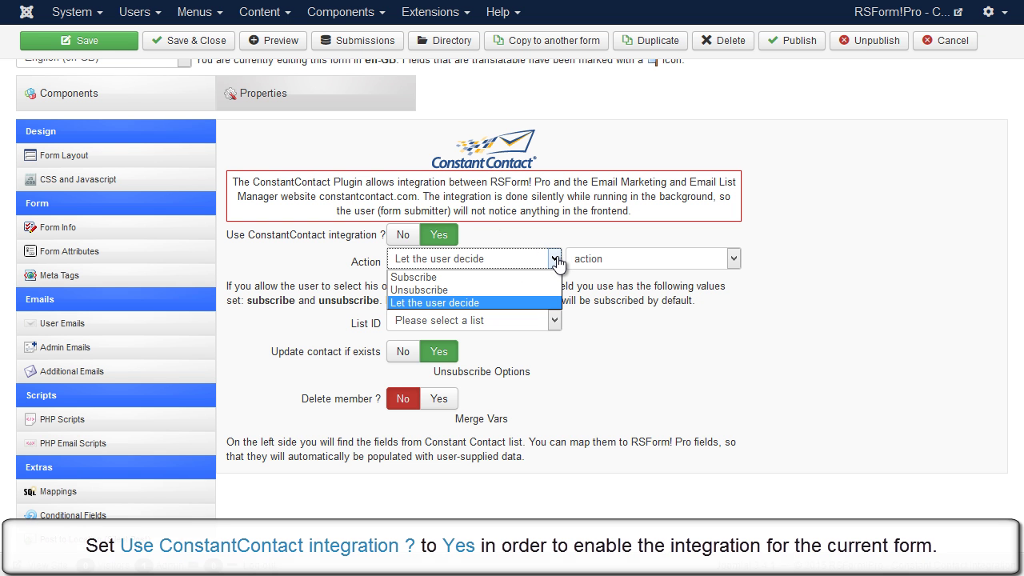
{"action": "left_click", "coordinate": [506, 304]}
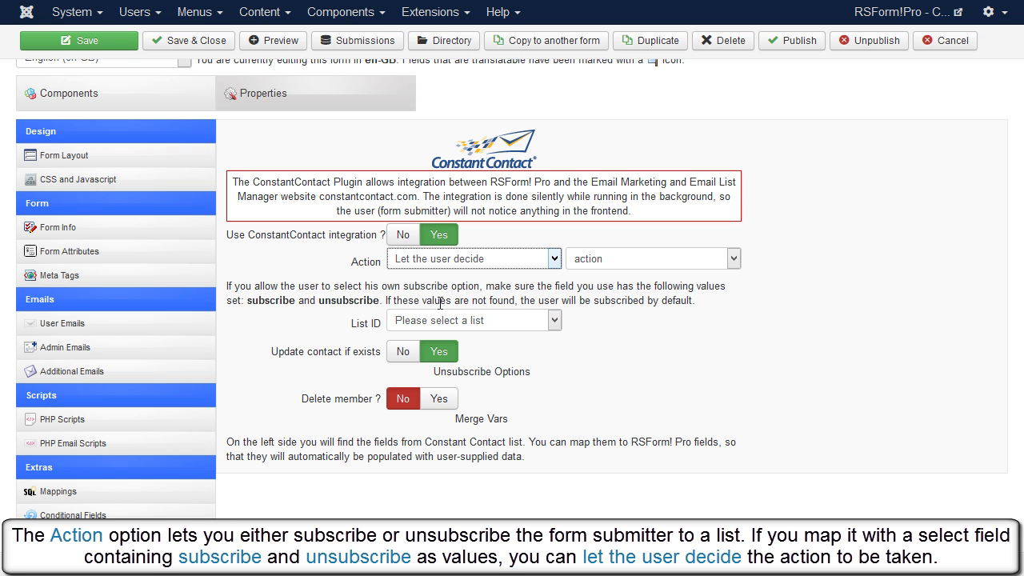
{"action": "left_click_drag", "start_coordinate": [246, 300], "coordinate": [381, 300]}
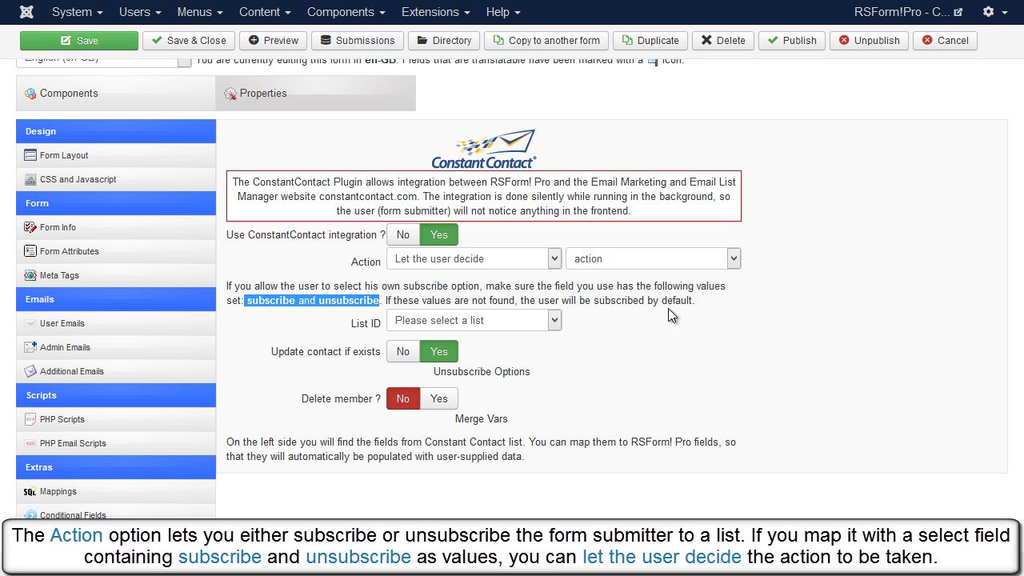
{"action": "left_click", "coordinate": [717, 318]}
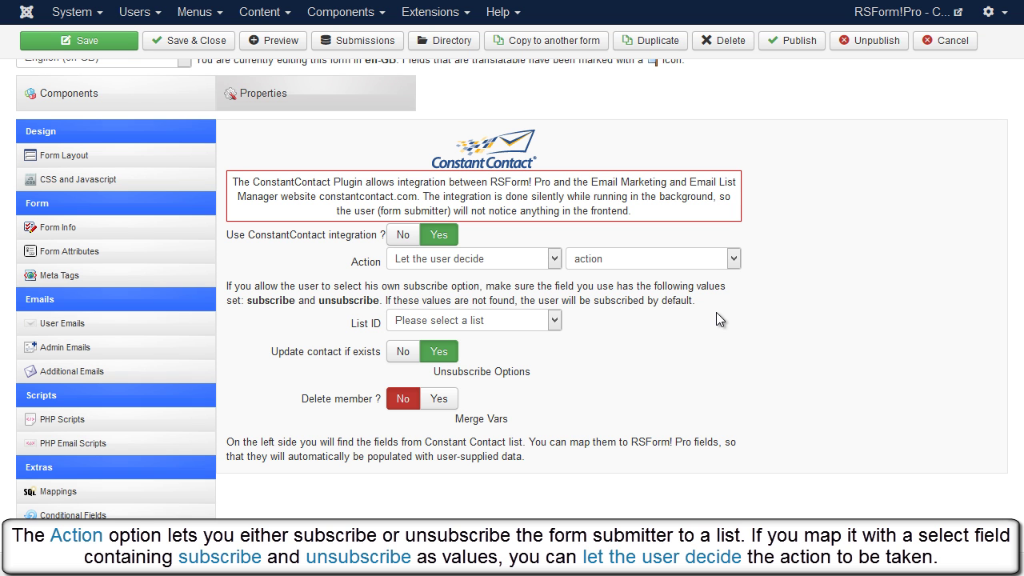
{"action": "left_click", "coordinate": [704, 264]}
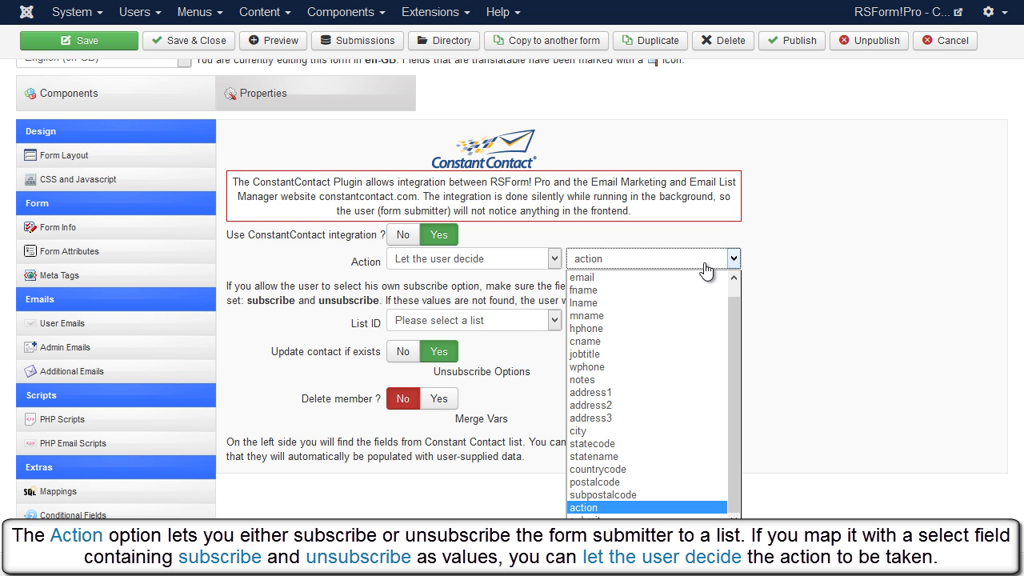
Step: Use the action field for the decision, send contacts to the RSJoomla! list, and review the mappings
{"action": "left_click", "coordinate": [764, 264]}
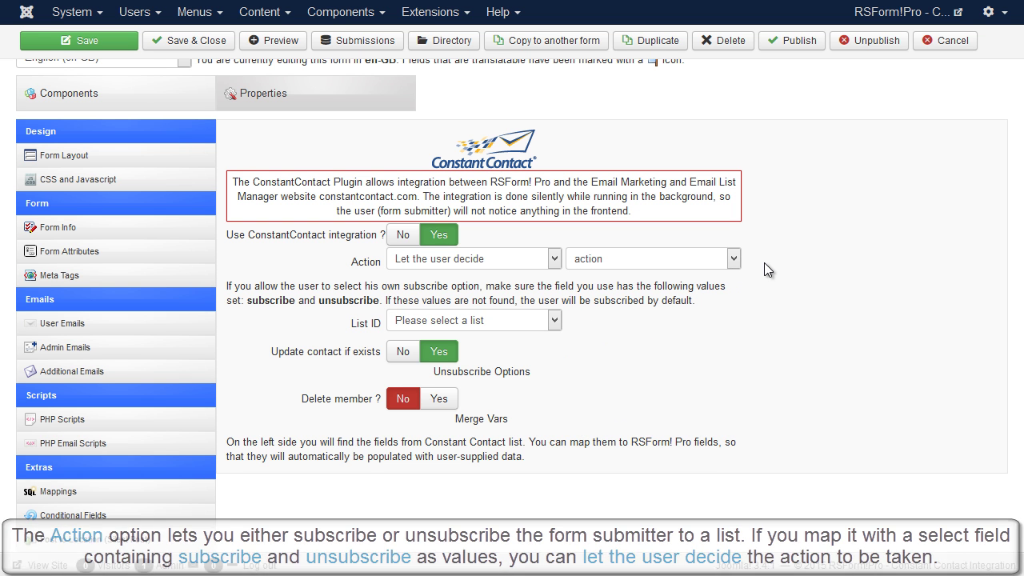
{"action": "left_click", "coordinate": [553, 320]}
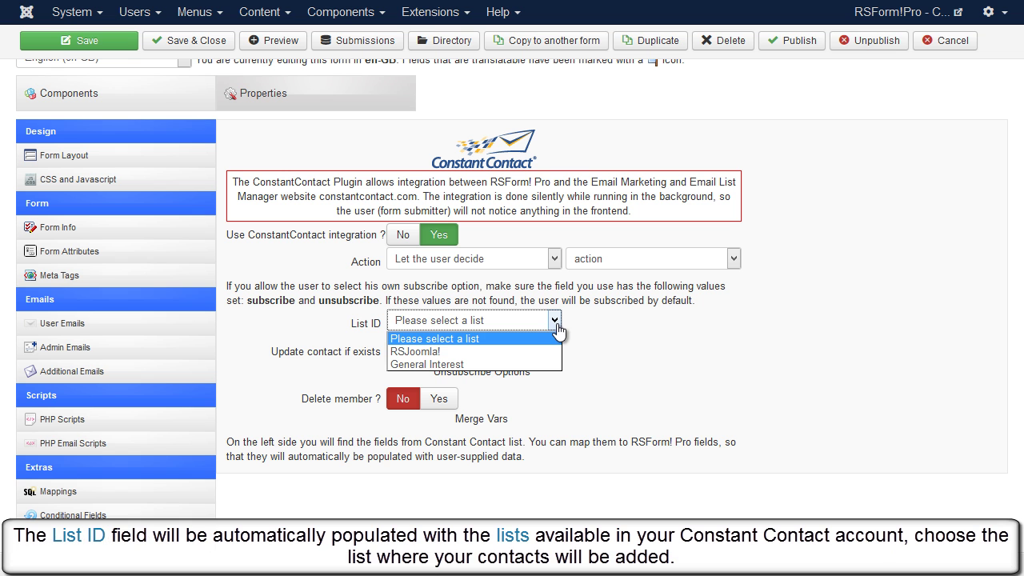
{"action": "left_click", "coordinate": [507, 352]}
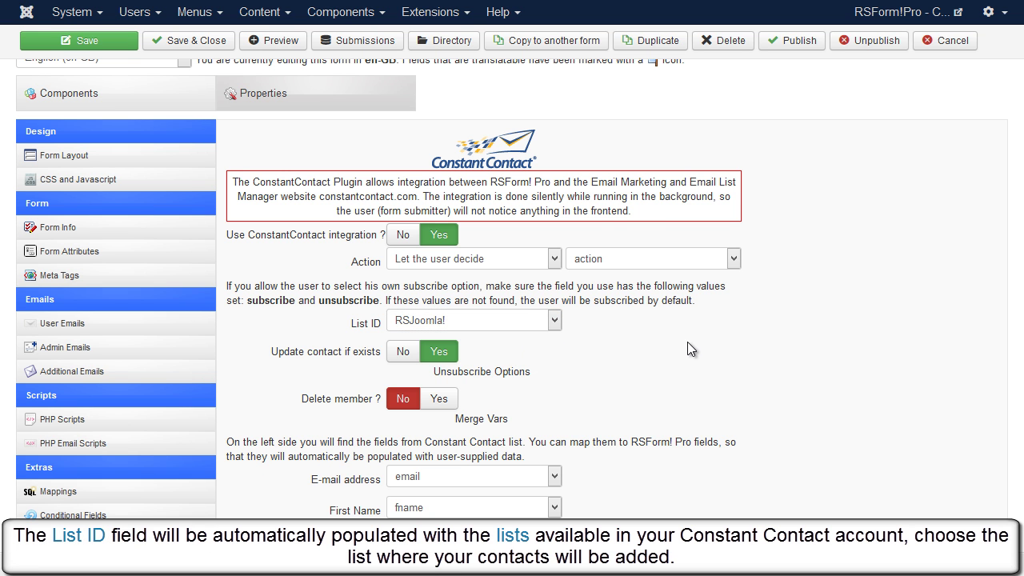
{"action": "scroll", "coordinate": [703, 338], "scroll_direction": "down", "scroll_amount": 2}
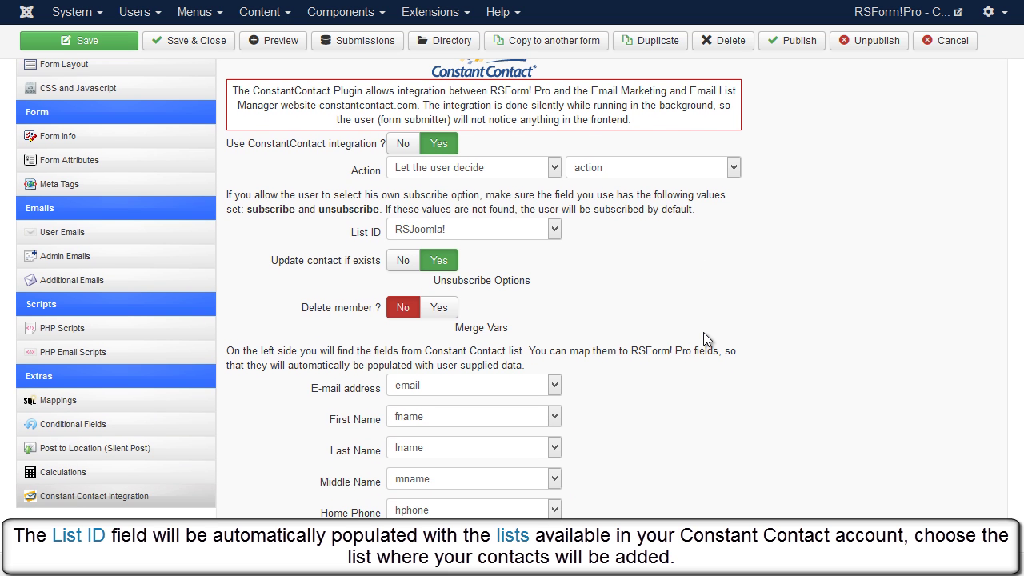
{"action": "scroll", "coordinate": [703, 332], "scroll_direction": "down", "scroll_amount": 6}
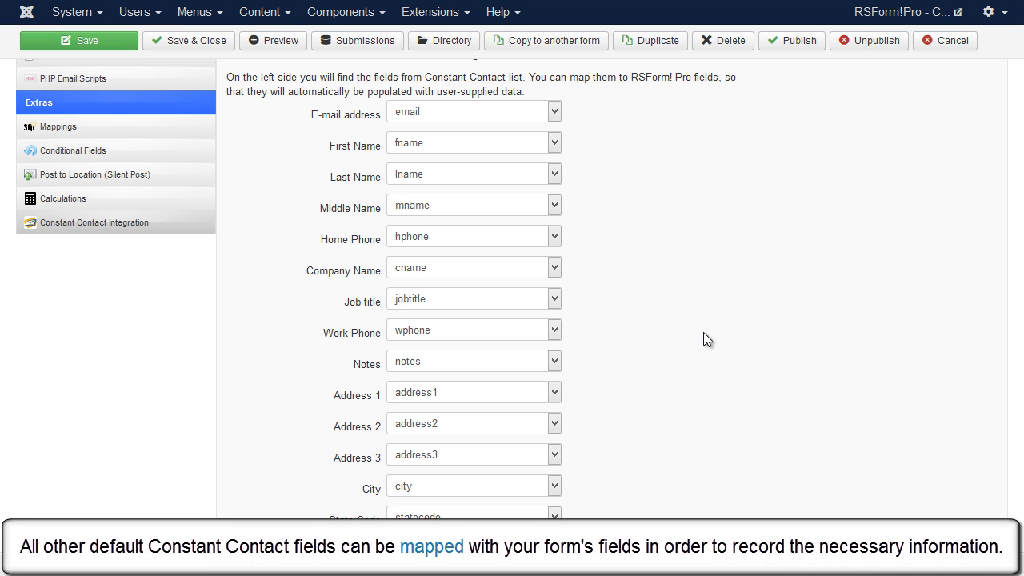
{"action": "scroll", "coordinate": [704, 332], "scroll_direction": "down", "scroll_amount": 6}
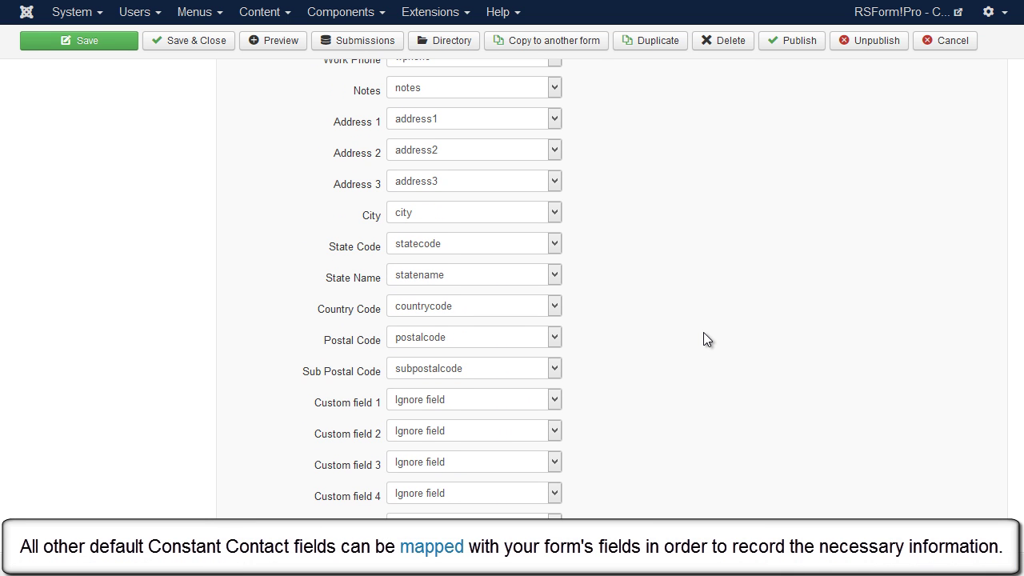
Step: Save the form's integration settings and preview the form on the site front end
{"action": "scroll", "coordinate": [703, 332], "scroll_direction": "up", "scroll_amount": 6}
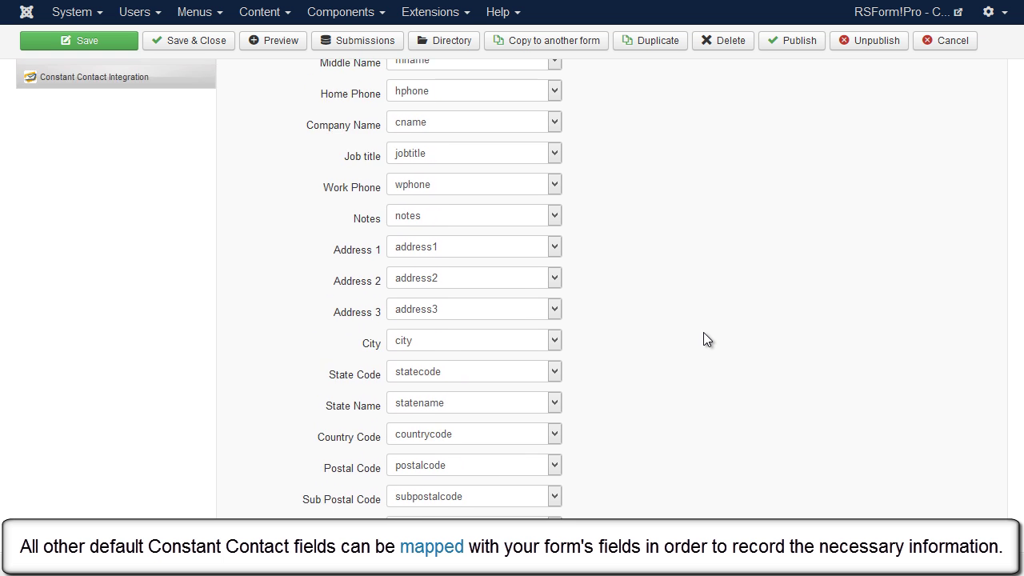
{"action": "scroll", "coordinate": [703, 333], "scroll_direction": "up", "scroll_amount": 9}
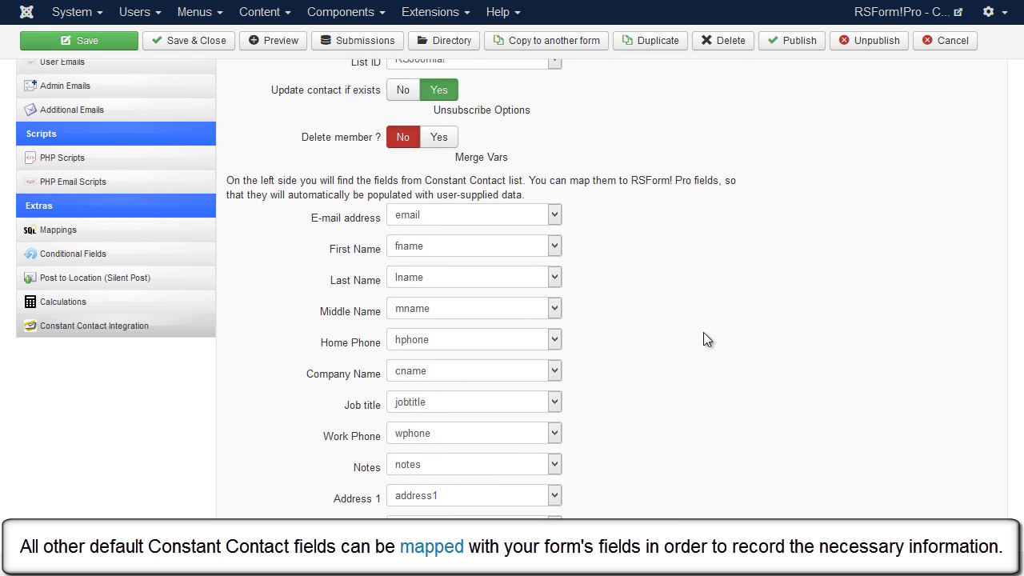
{"action": "scroll", "coordinate": [704, 334], "scroll_direction": "up", "scroll_amount": 1}
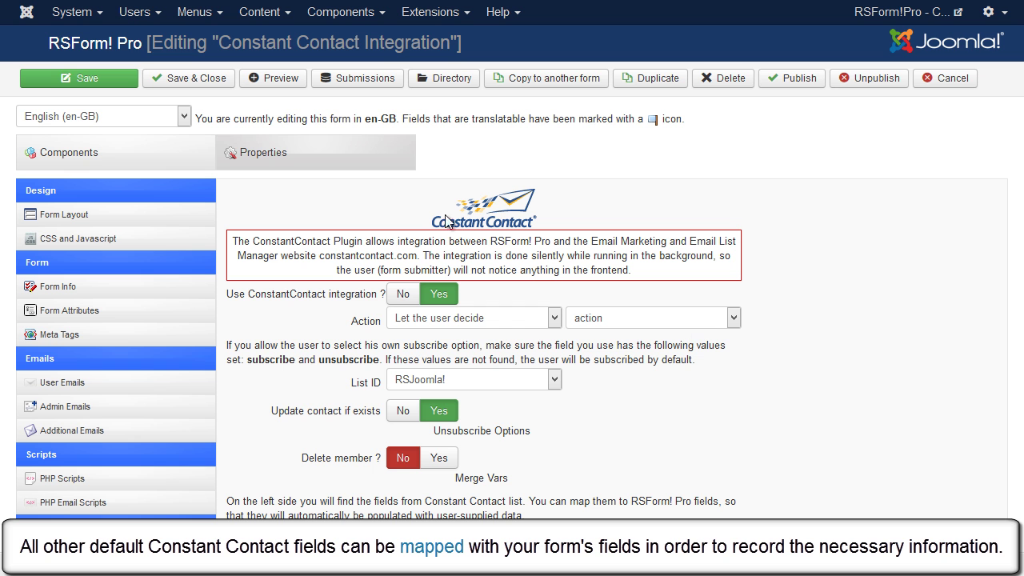
{"action": "left_click", "coordinate": [114, 88]}
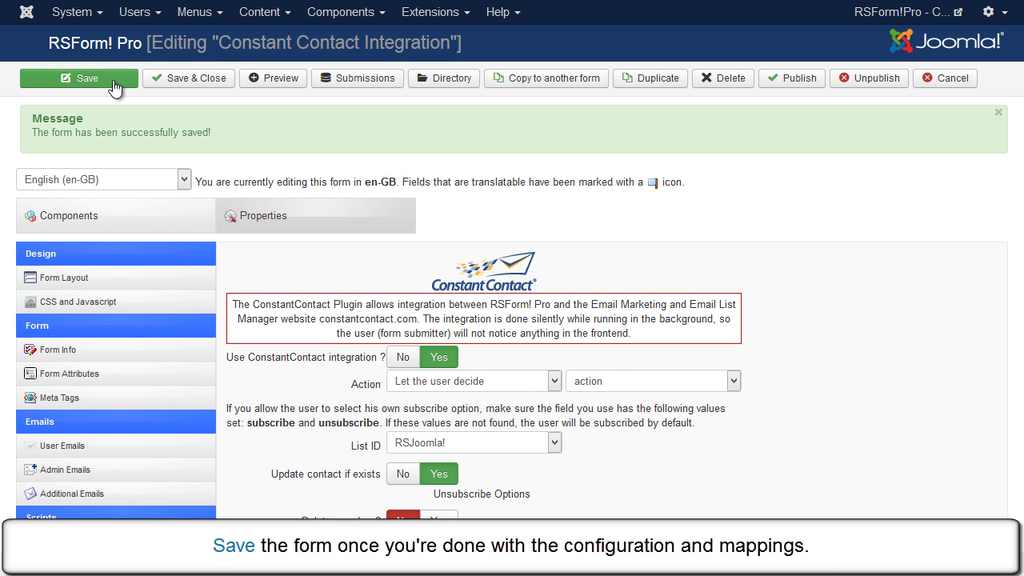
{"action": "left_click", "coordinate": [272, 78]}
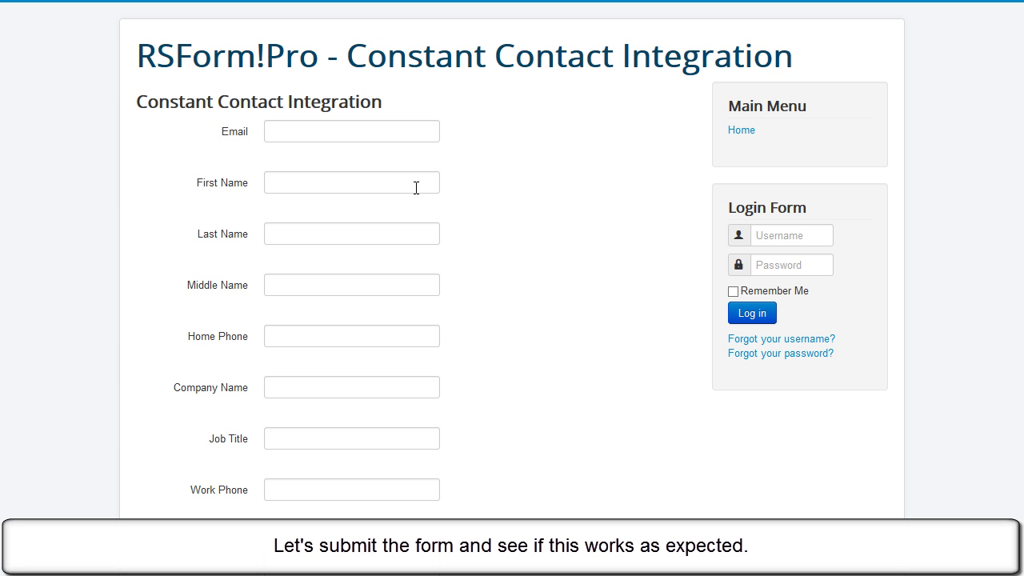
Step: Enter the test contact's e-mail address, first name and last name in the form
{"action": "left_click", "coordinate": [388, 138]}
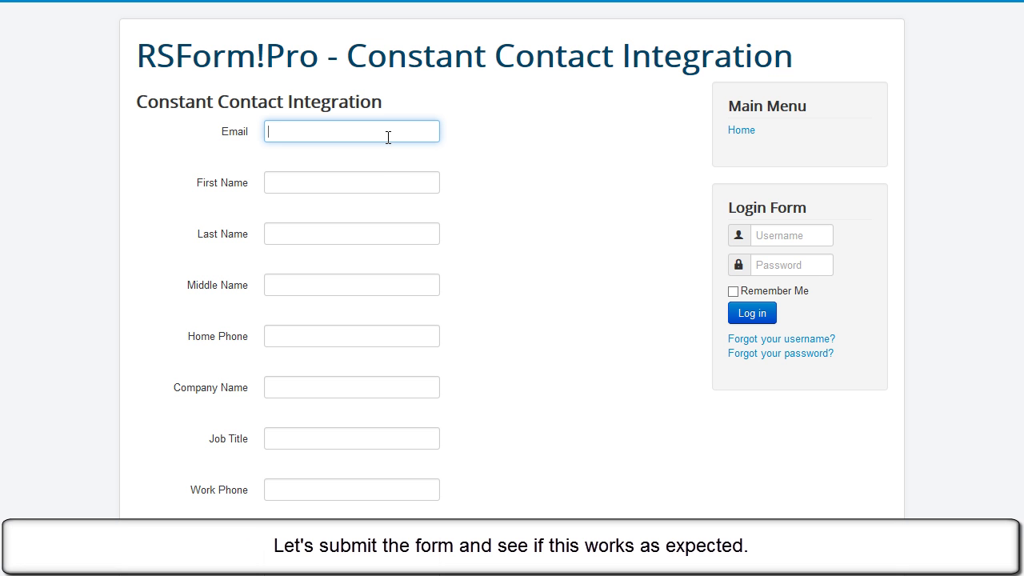
{"action": "key", "text": "Tab"}
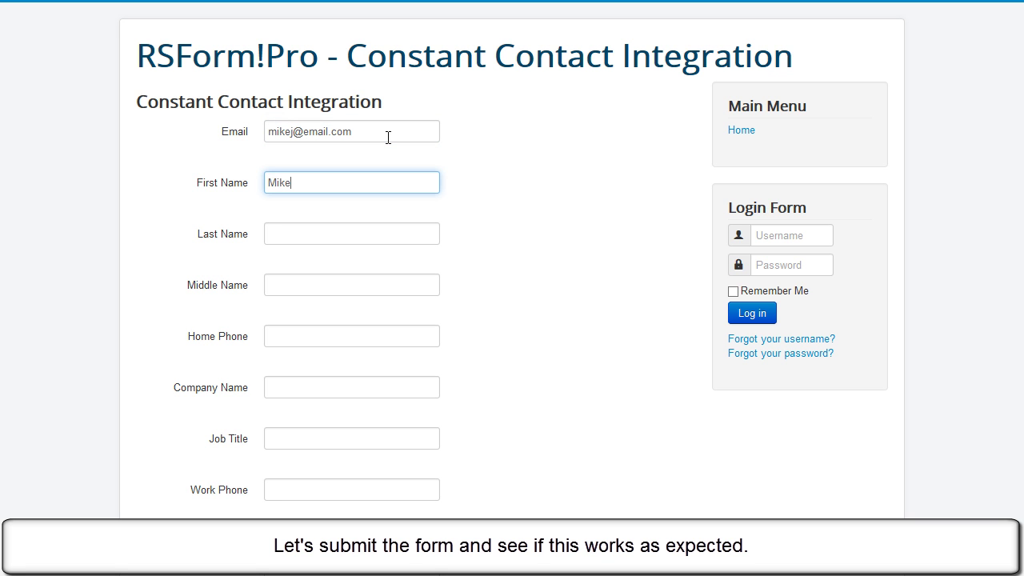
{"action": "key", "text": "Tab"}
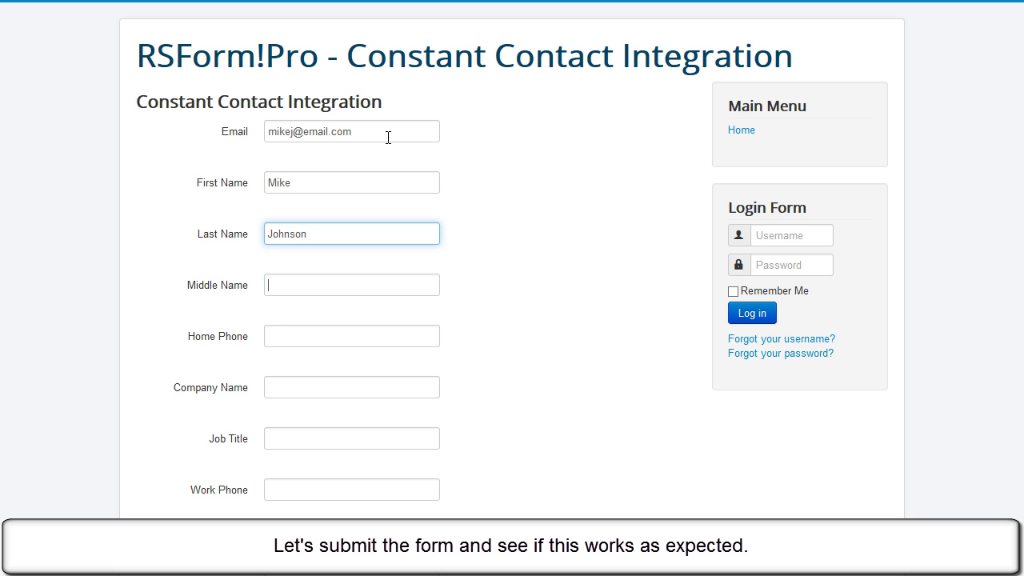
Step: Fill in the contact's home phone, company name, job title and work phone number
{"action": "key", "text": "Tab"}
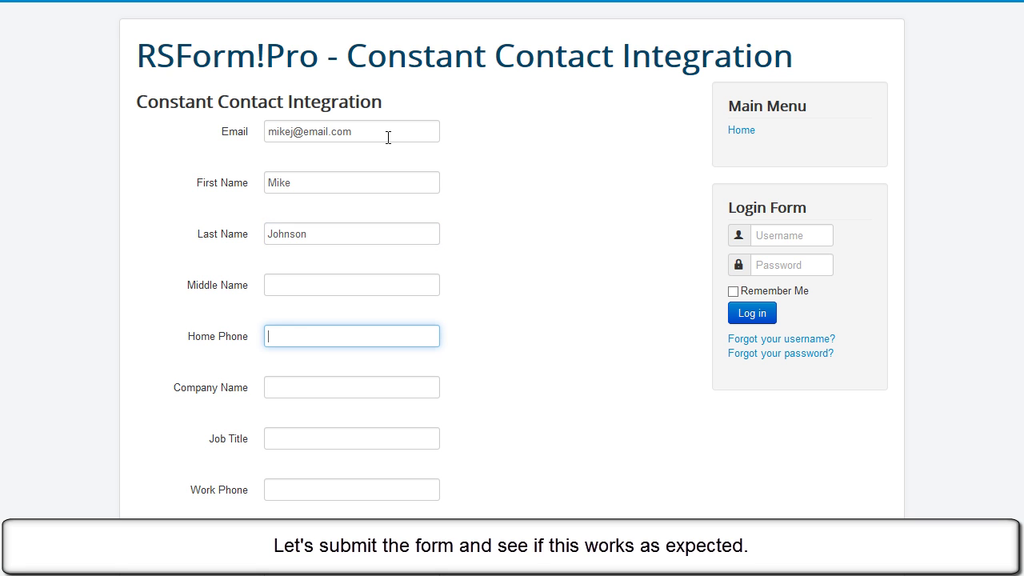
{"action": "type", "text": "0123456789M"}
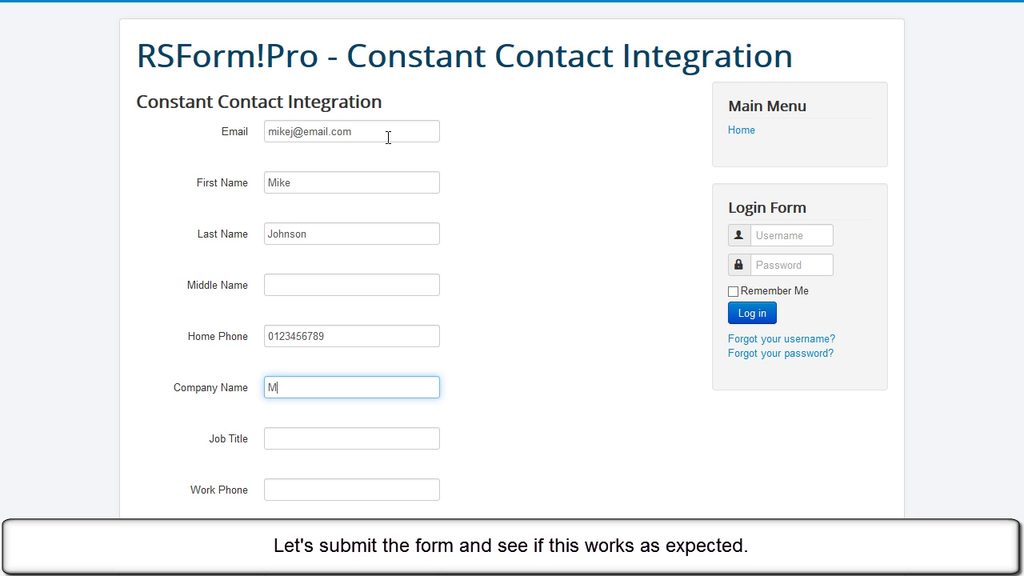
{"action": "type", "text": "ike's Company"}
{"action": "key", "text": "Tab"}
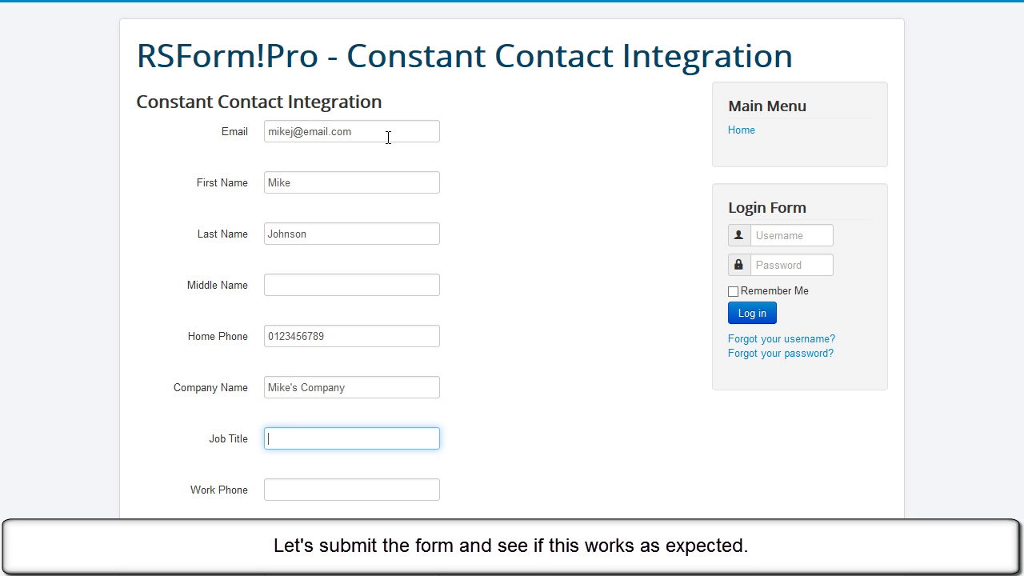
{"action": "type", "text": "Mike's Job"}
{"action": "key", "text": "Tab"}
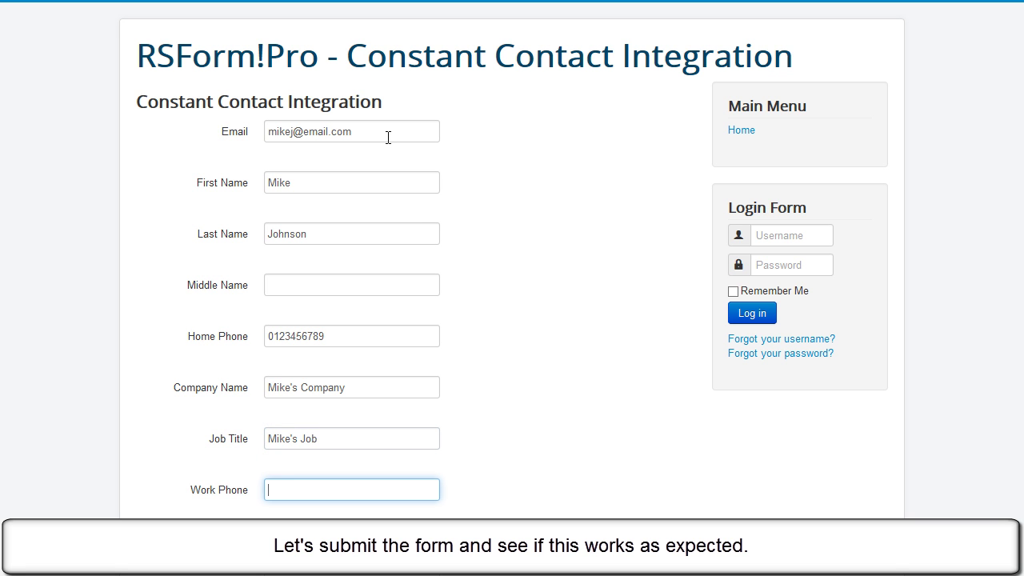
{"action": "type", "text": "0123498765"}
{"action": "left_click", "coordinate": [606, 320]}
Step: Enter placeholder values for the first address line and the city
{"action": "scroll", "coordinate": [606, 321], "scroll_direction": "down", "scroll_amount": 3}
{"action": "scroll", "coordinate": [607, 320], "scroll_direction": "down", "scroll_amount": 2}
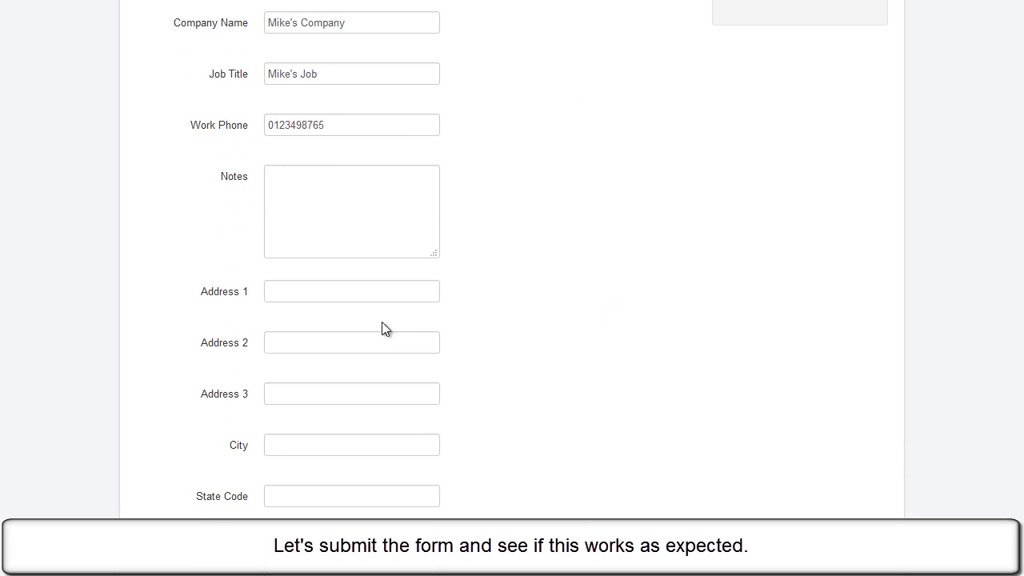
{"action": "left_click", "coordinate": [376, 291]}
{"action": "type", "text": "address"}
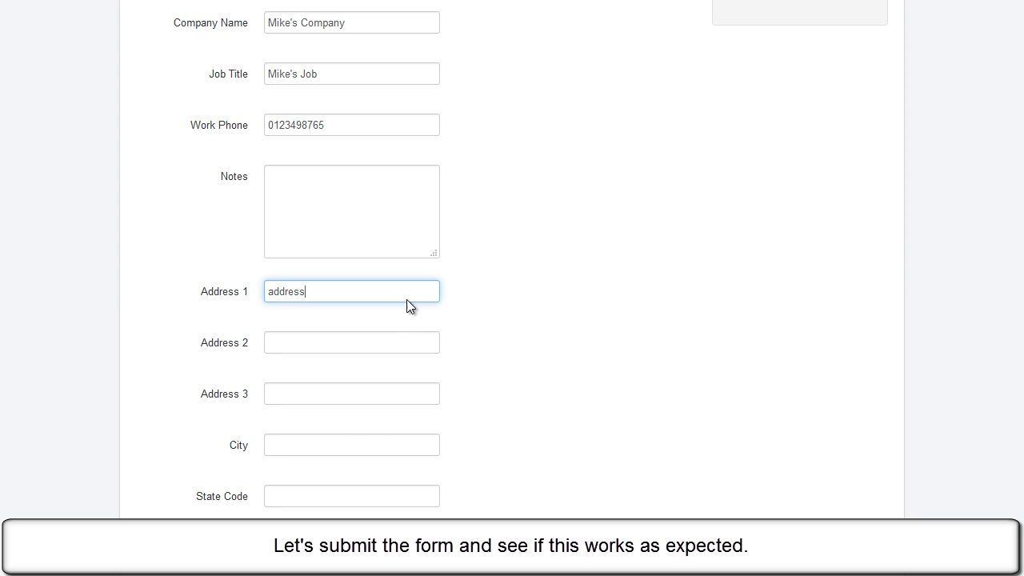
{"action": "left_click", "coordinate": [345, 441]}
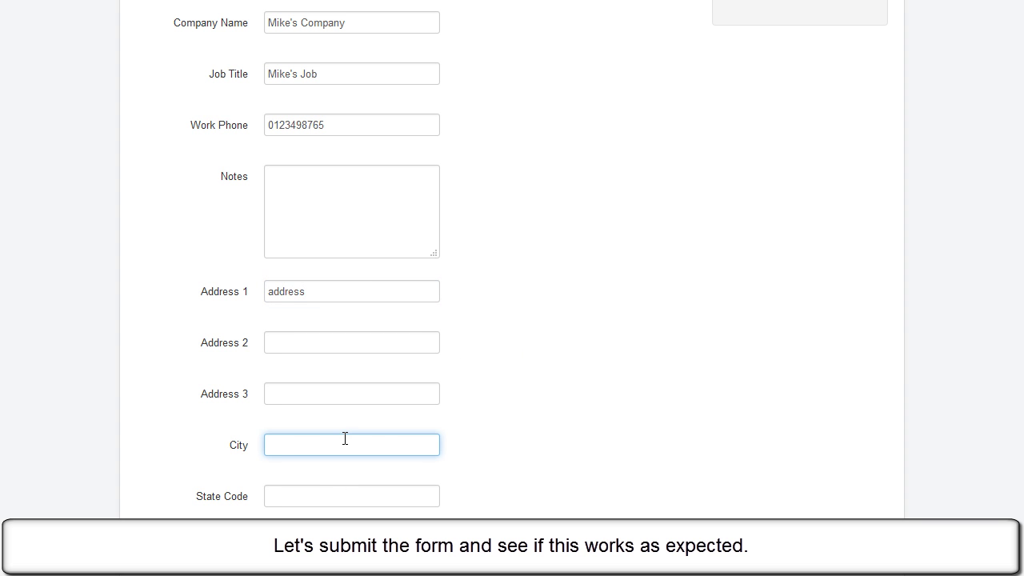
{"action": "type", "text": "city"}
{"action": "key", "text": "Tab"}
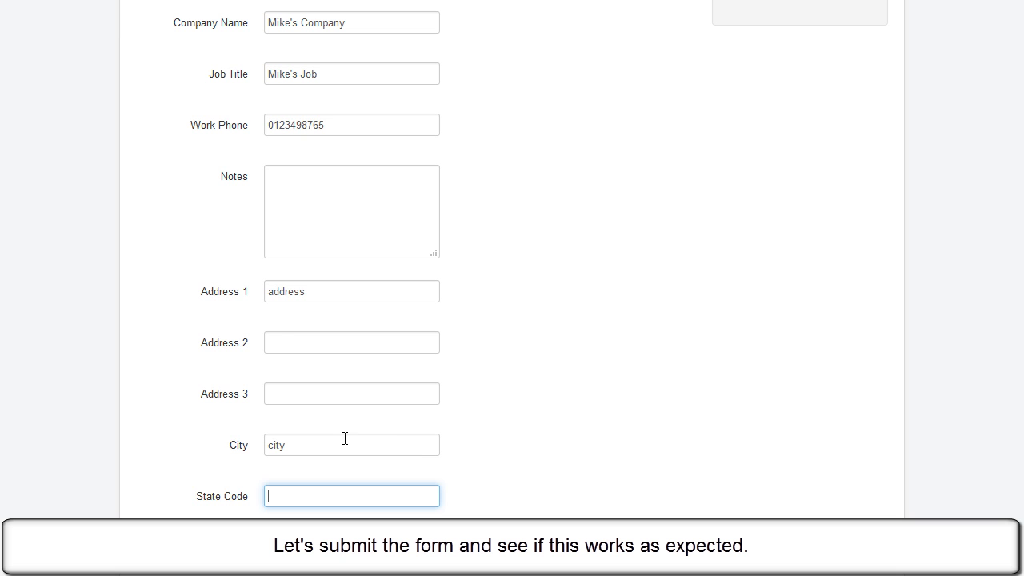
Step: Fill in the state, country code 40 and postal code, and select the subscribe option
{"action": "scroll", "coordinate": [475, 412], "scroll_direction": "down", "scroll_amount": 2}
{"action": "left_click", "coordinate": [320, 364]}
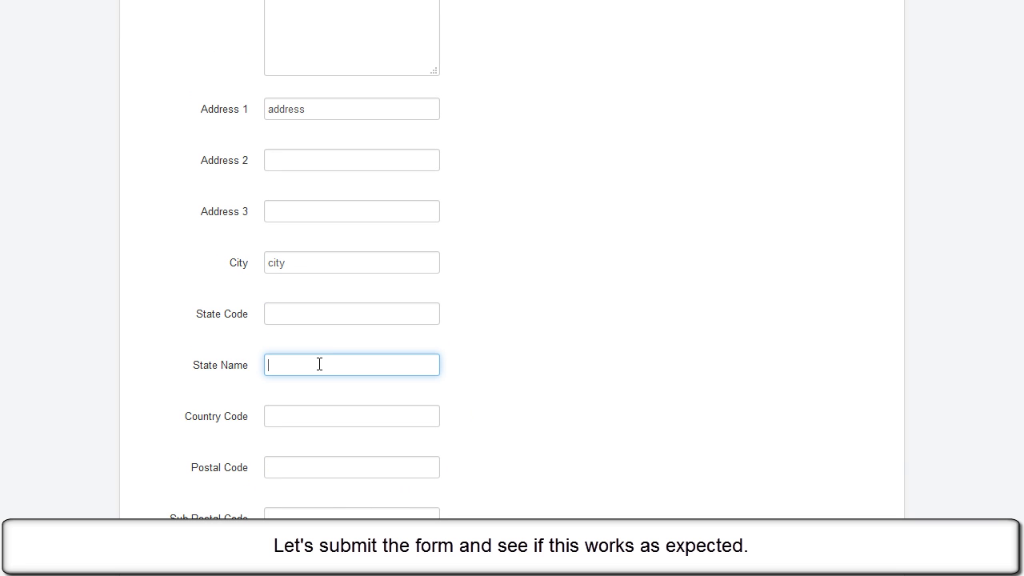
{"action": "type", "text": "state"}
{"action": "left_click", "coordinate": [313, 415]}
{"action": "type", "text": "40"}
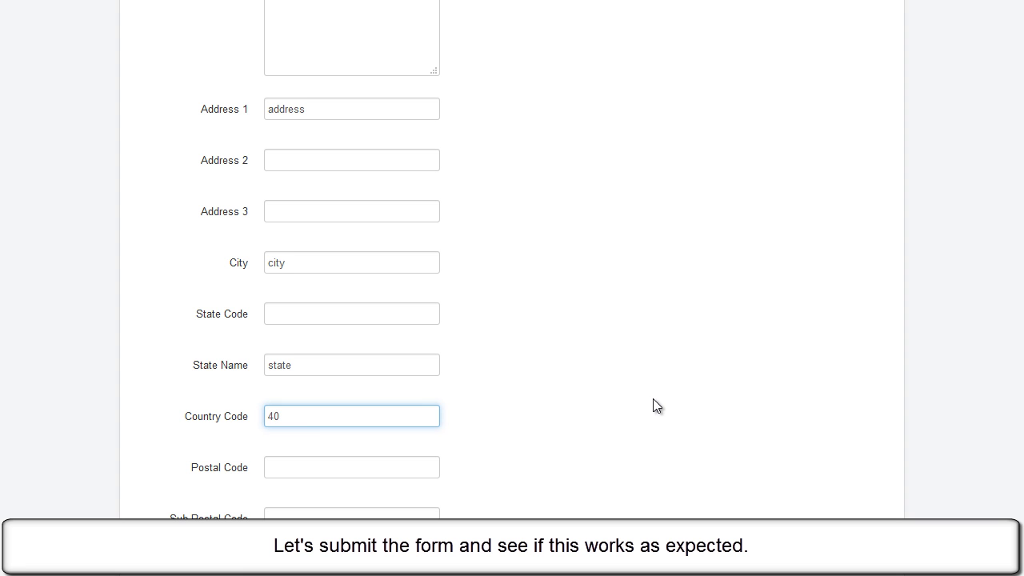
{"action": "scroll", "coordinate": [652, 398], "scroll_direction": "down", "scroll_amount": 1}
{"action": "left_click", "coordinate": [400, 378]}
{"action": "type", "text": "123"}
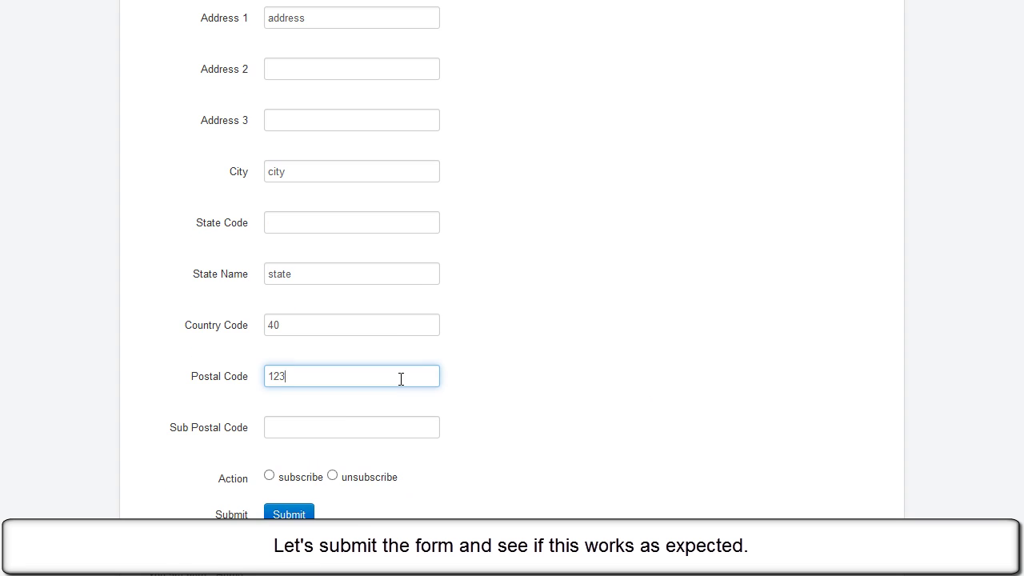
{"action": "type", "text": "456"}
{"action": "left_click", "coordinate": [296, 477]}
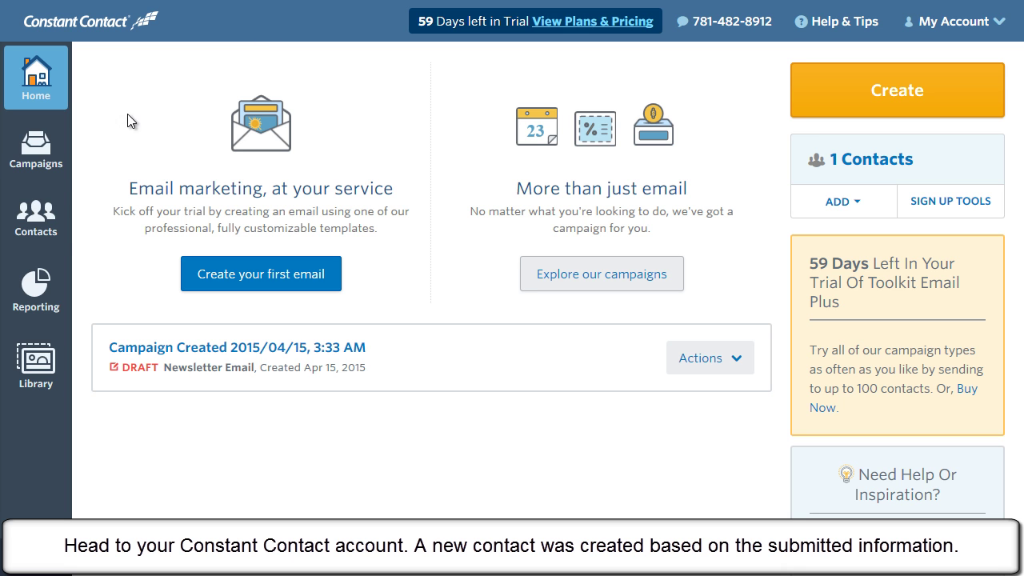
Step: Open Contacts in Constant Contact and filter to the RSJoomla! email list
{"action": "left_click", "coordinate": [33, 212]}
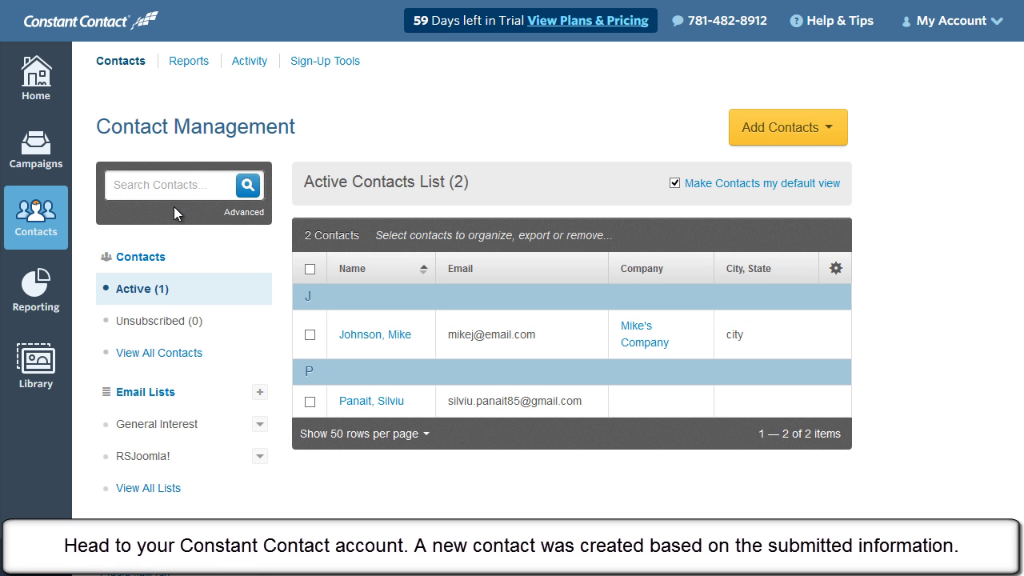
{"action": "left_click", "coordinate": [172, 458]}
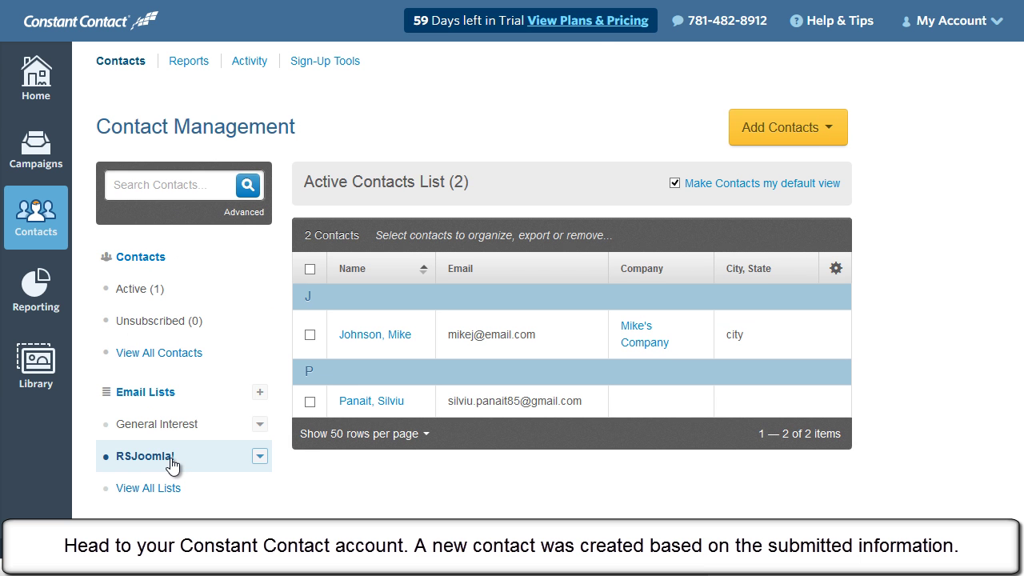